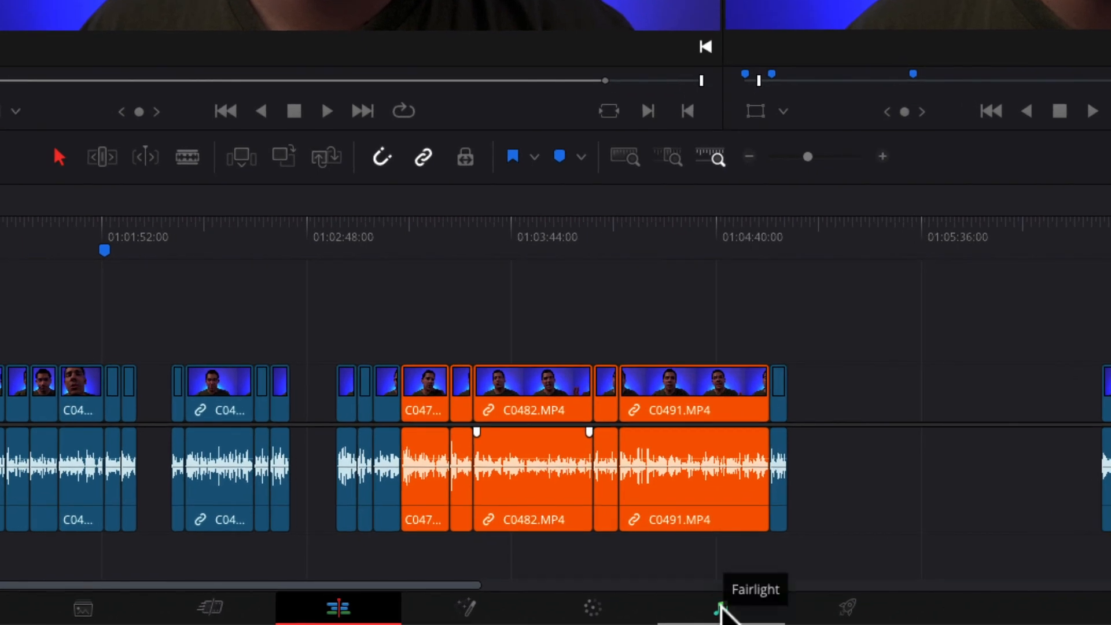
On the Edit page, disable only the audio of the short C0424 segment just before C0425.MP4, leaving its video active.
left_click(720, 609)
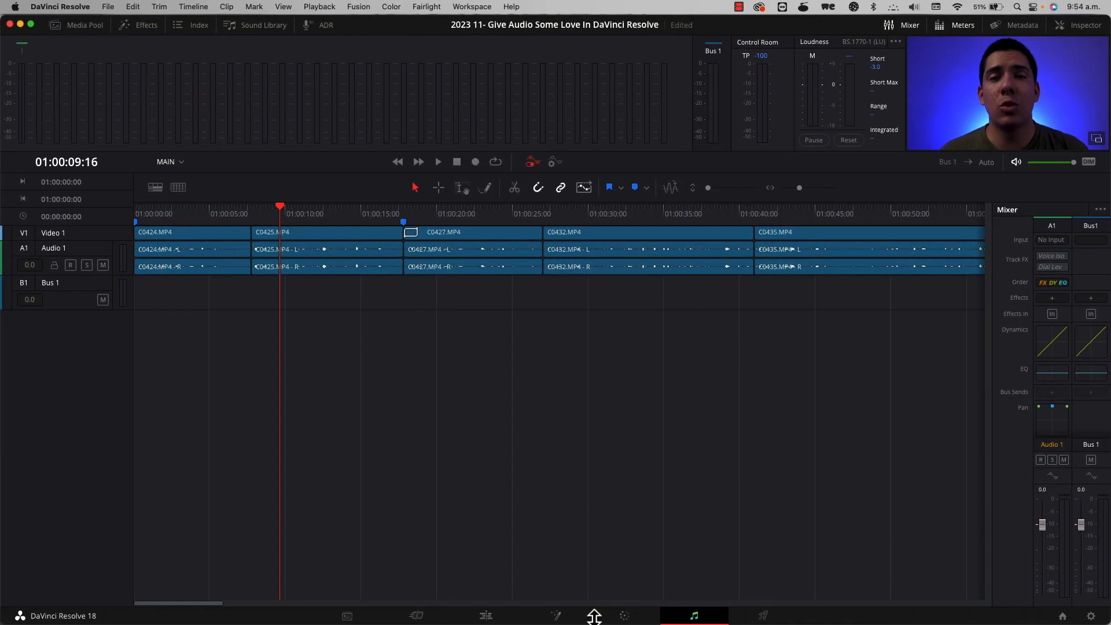
left_click(485, 617)
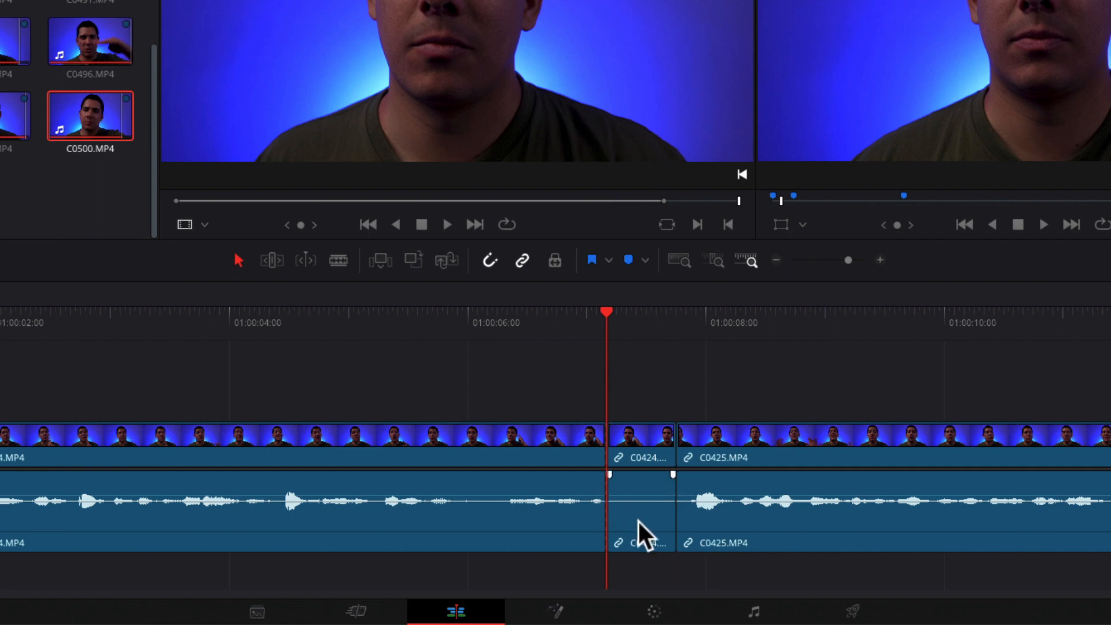
key("alt")
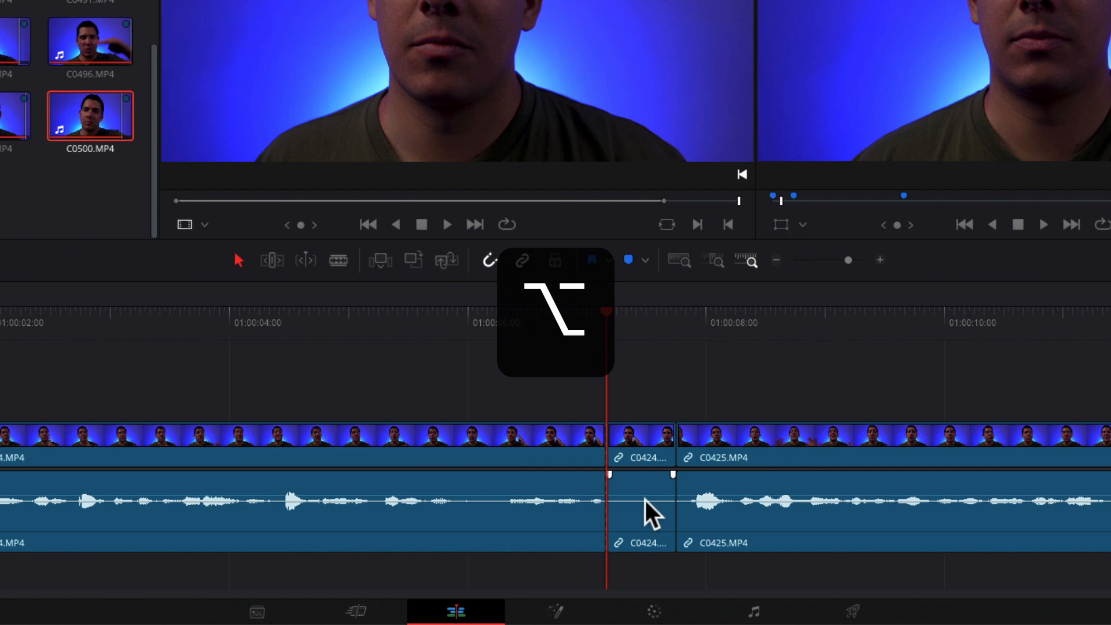
left_click(644, 498, "alt")
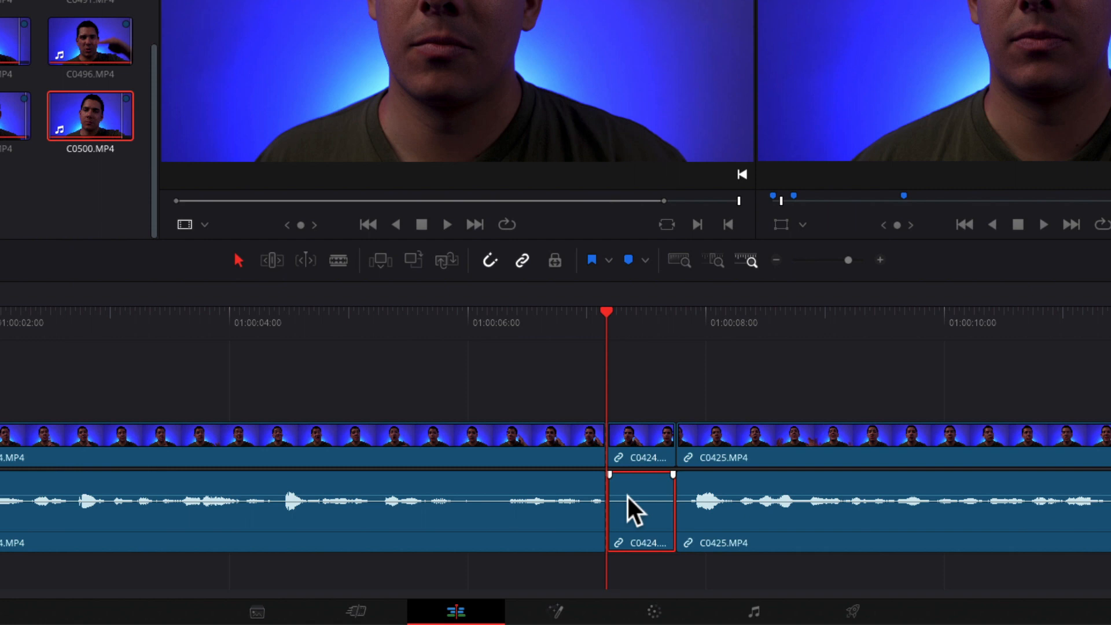
key("d")
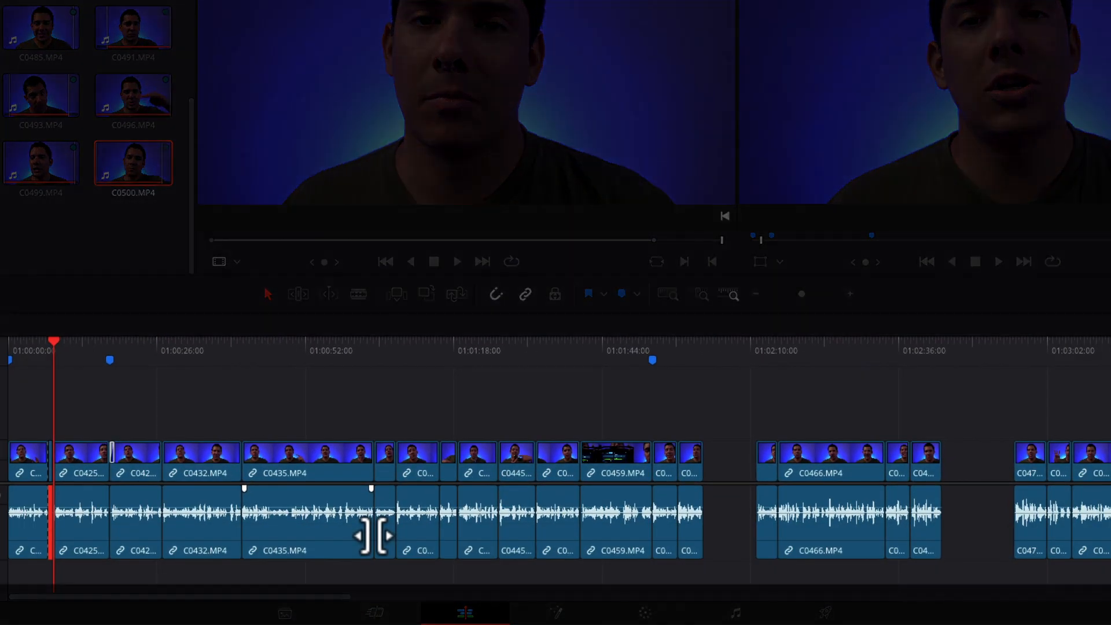
Switch to the Fairlight page and open the Voice Isolation and Dialogue Leveler track effects of Audio 1.
scroll(374, 536, "down", 3)
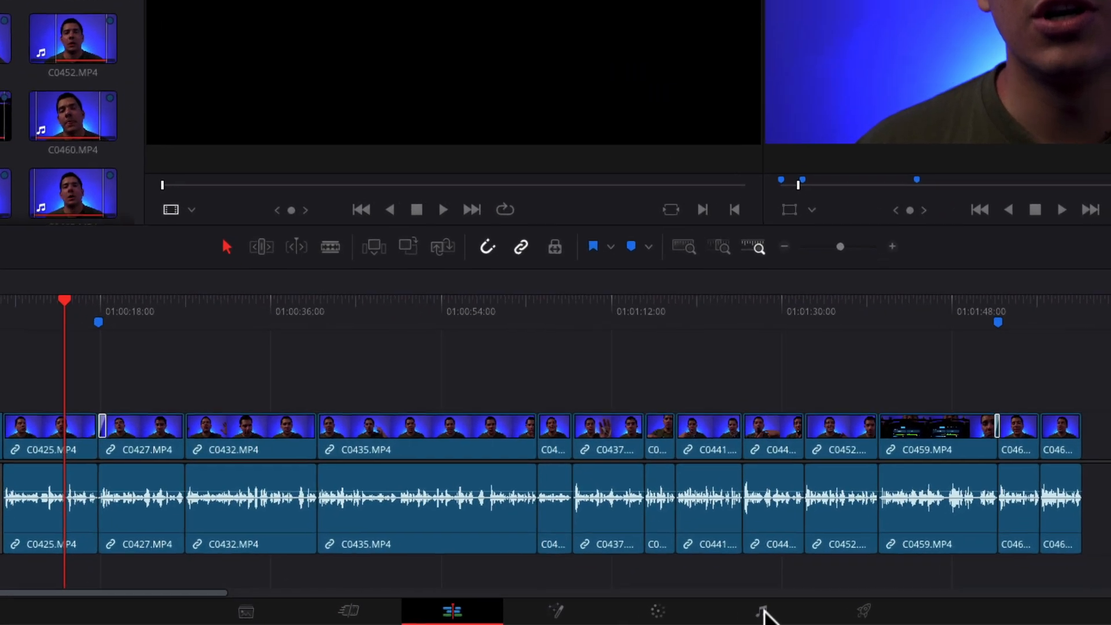
left_click(772, 612)
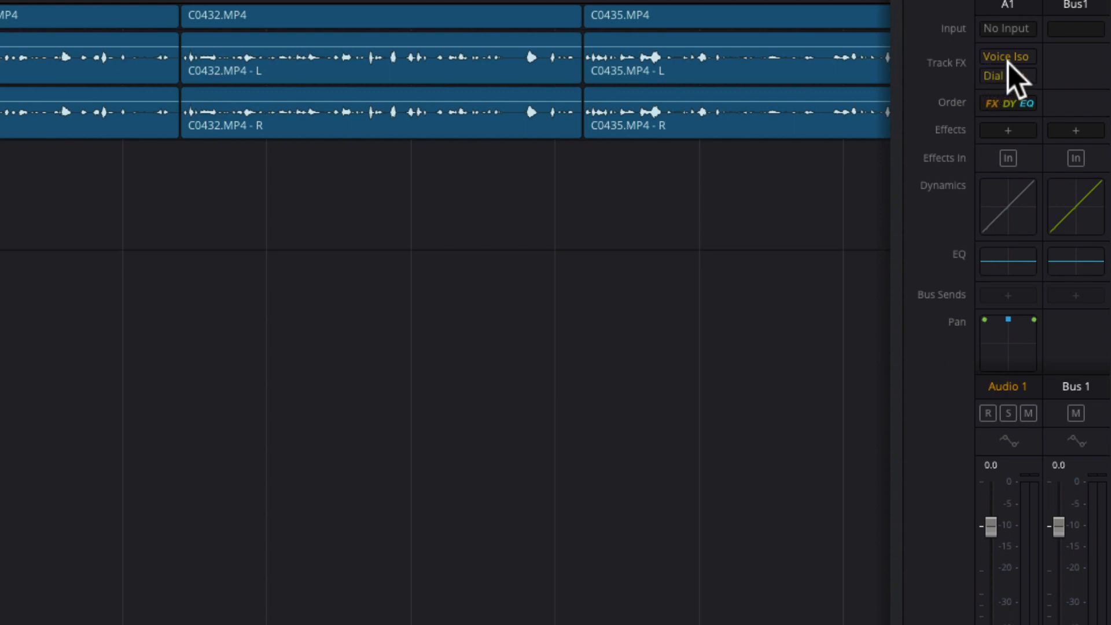
left_click(1024, 56)
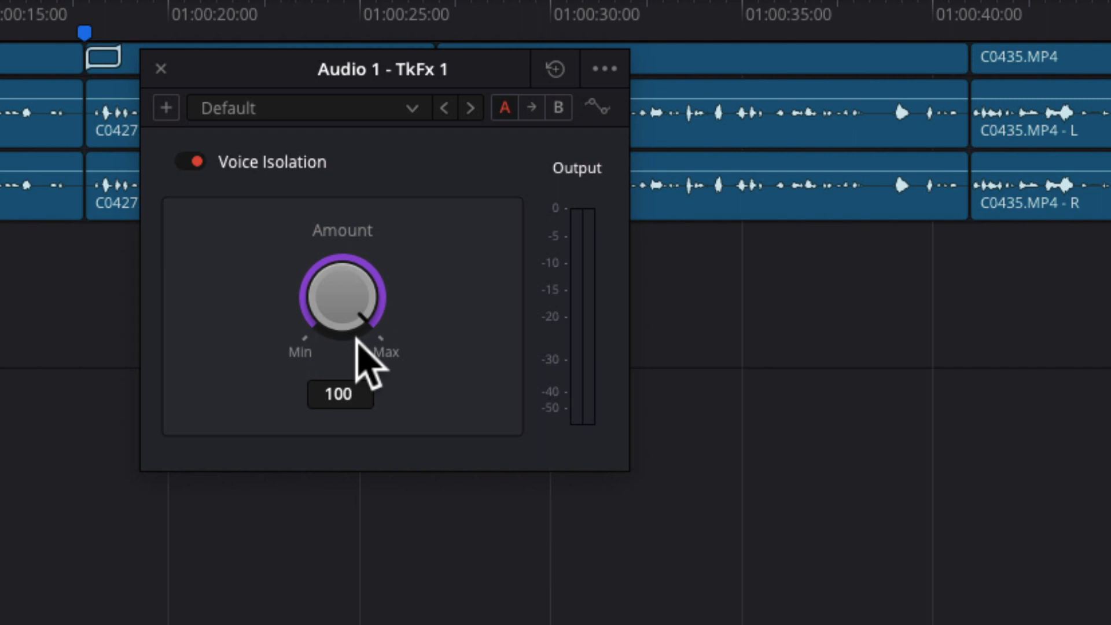
left_click(993, 138)
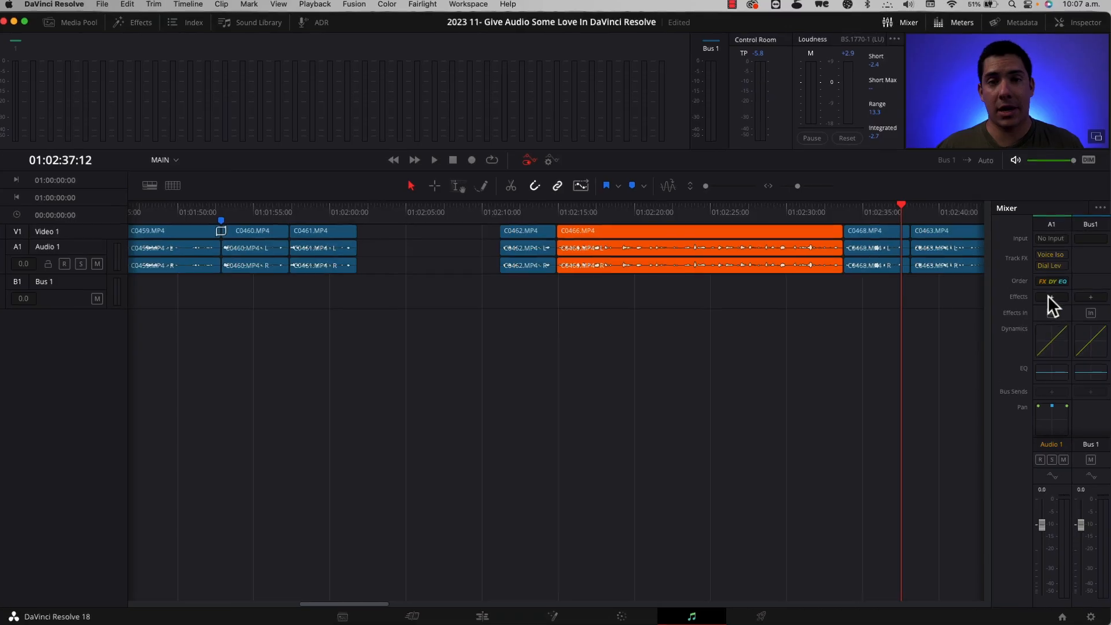
left_click(1049, 297)
mouse_move(1045, 488)
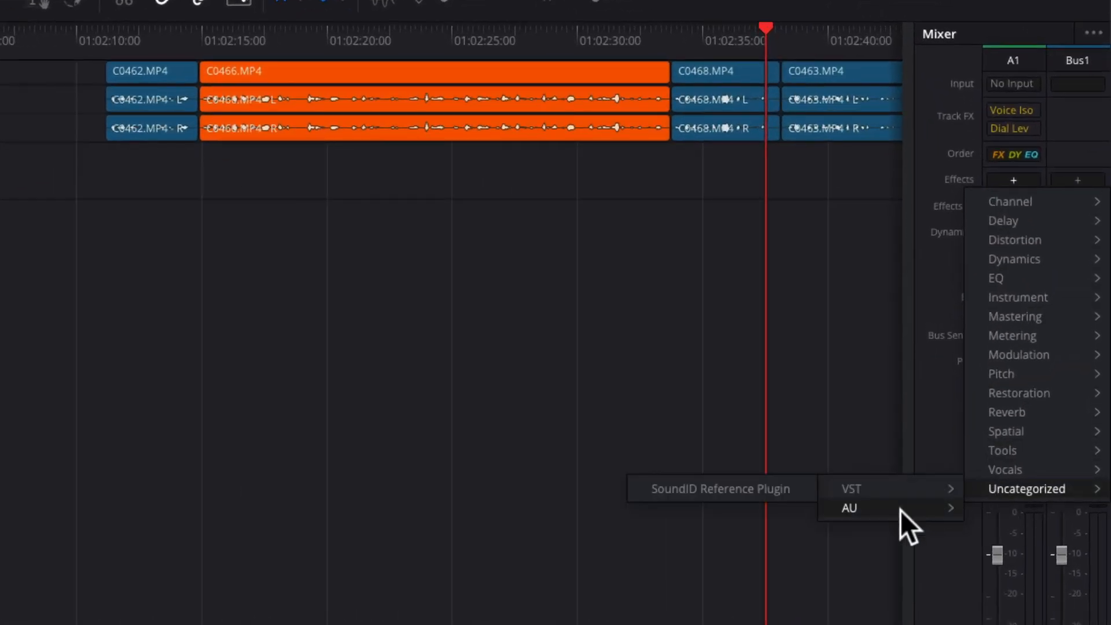
mouse_move(898, 509)
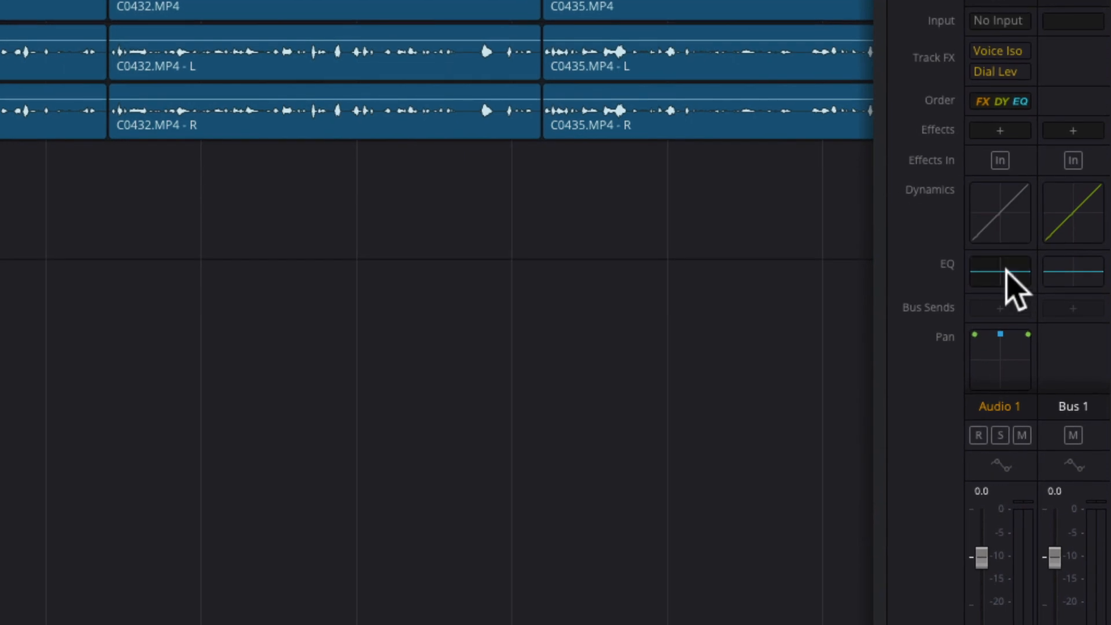
Open Audio 1's Dynamics settings, enable the compressor, and play a section of C0425.MP4 to check the gain reduction.
double_click(1003, 213)
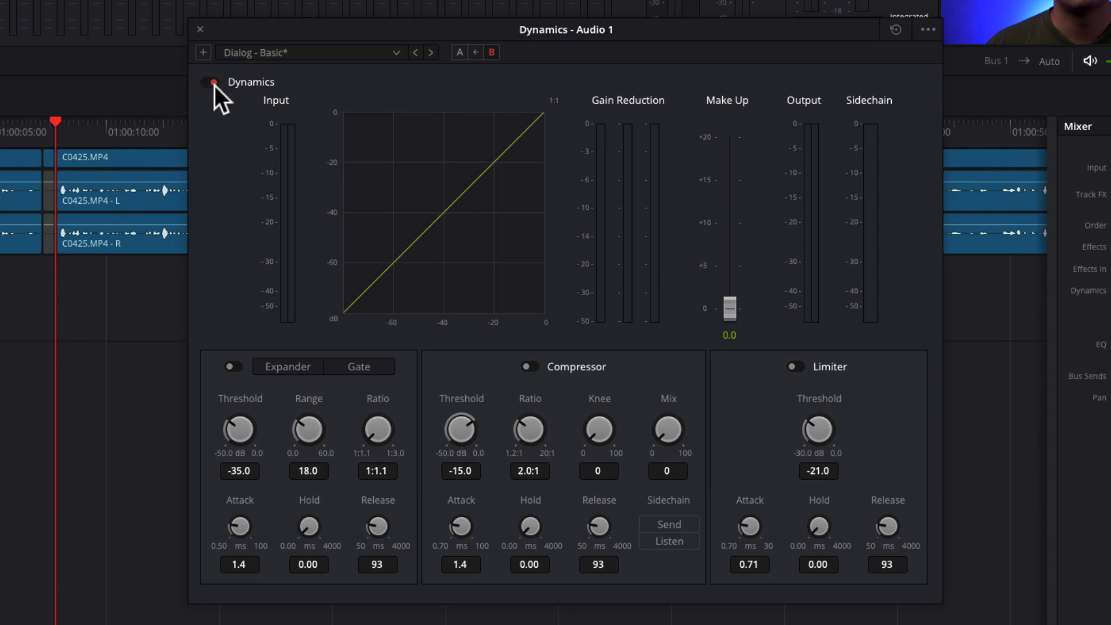
left_click(531, 367)
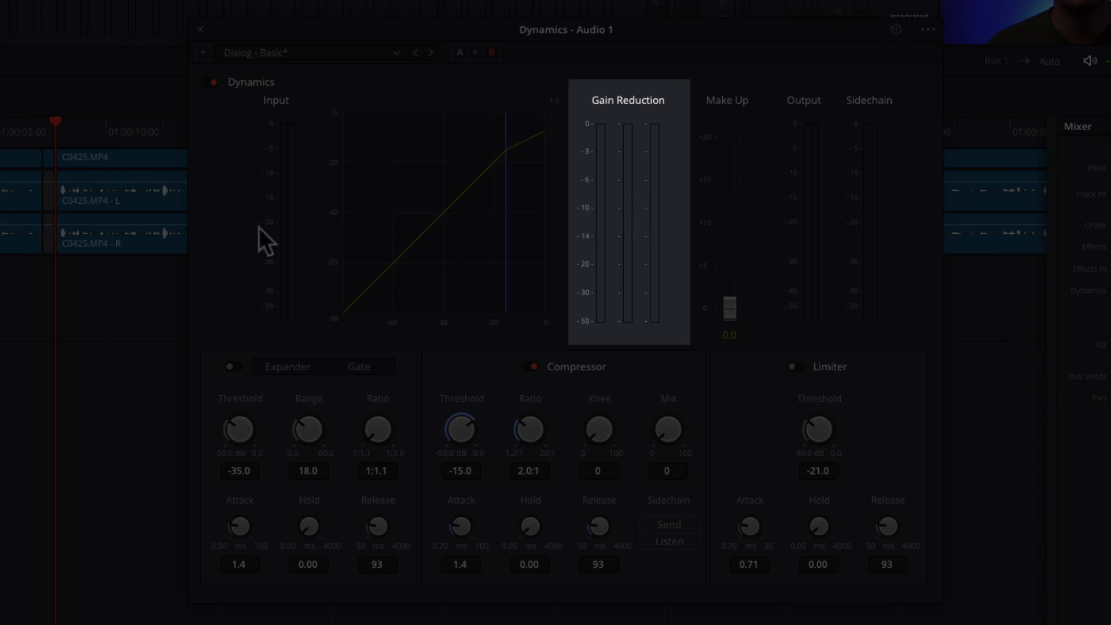
key("space")
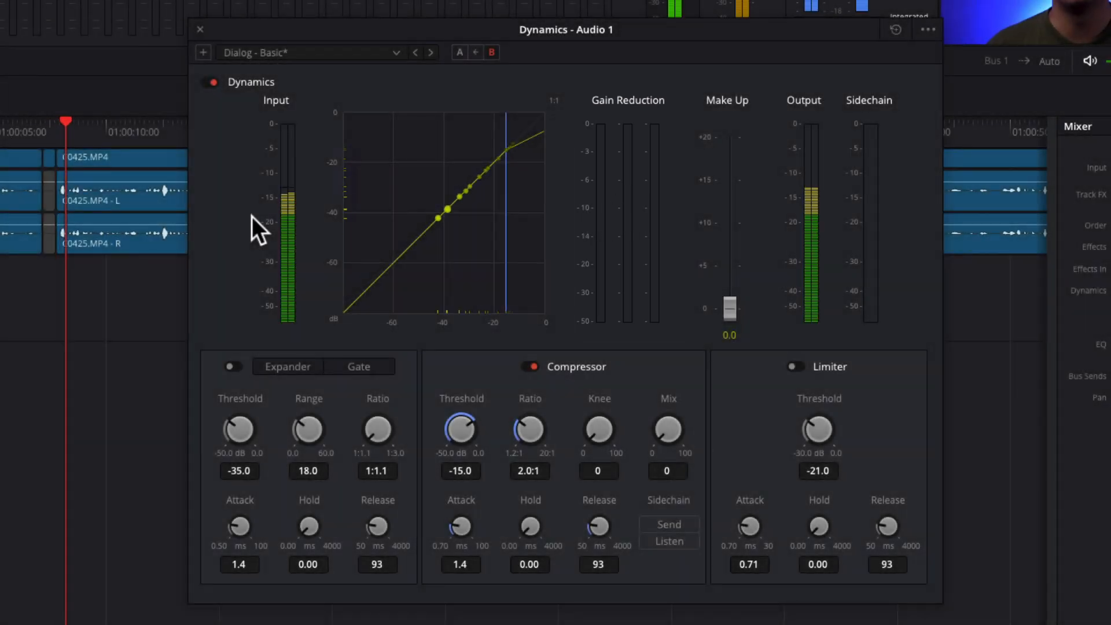
key("space")
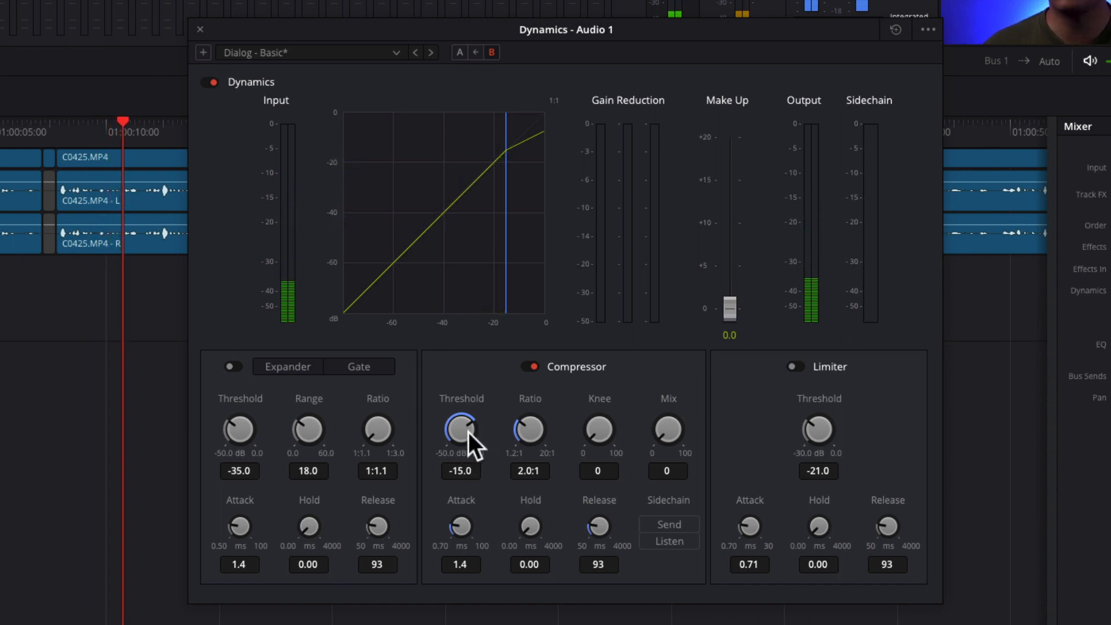
Set the compressor's threshold to -33.0 dB and its ratio to 6.0:1.
mouse_move(466, 433)
left_mouse_down()
mouse_move(408, 440)
mouse_move(449, 435)
left_mouse_up()
key("space")
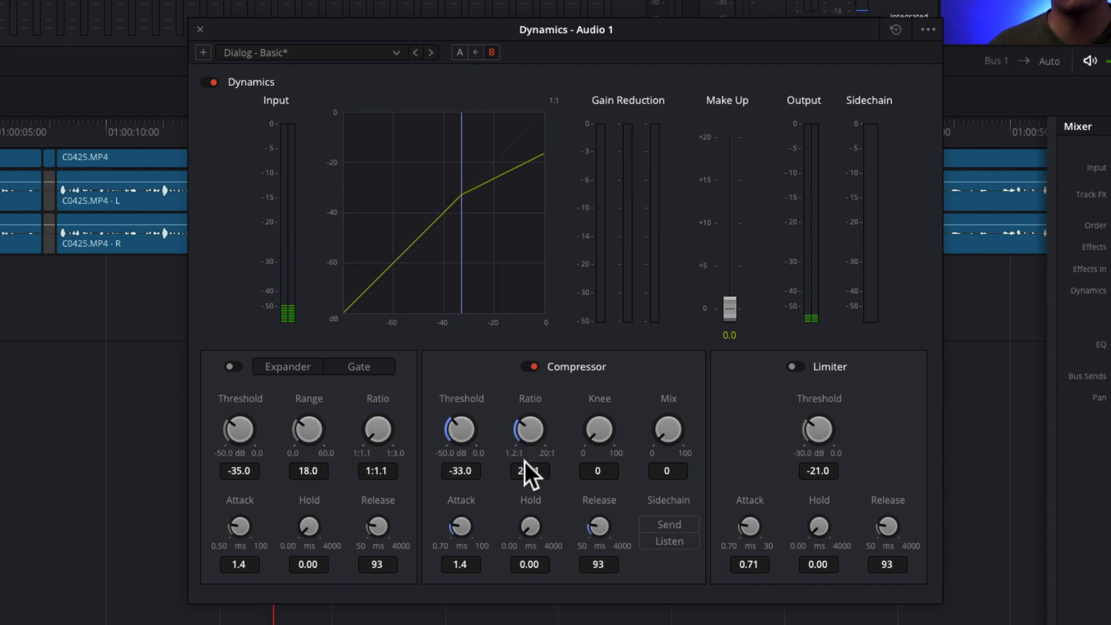
mouse_move(530, 428)
left_mouse_down()
mouse_move(574, 425)
mouse_move(535, 432)
left_mouse_up()
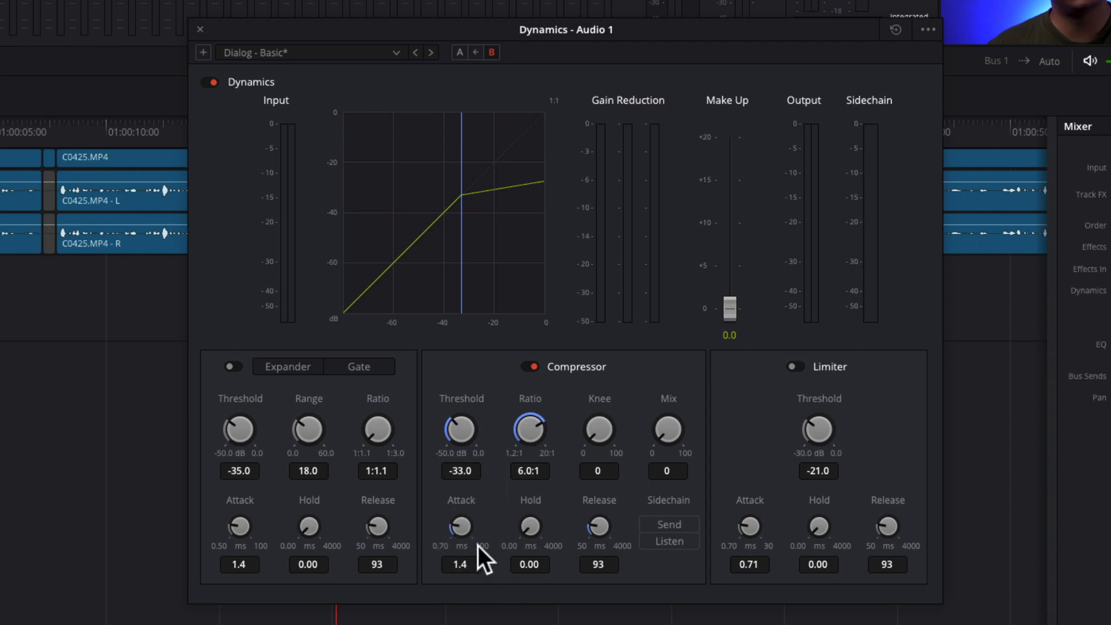
Set the compressor's attack to 20 ms and its release to 50 ms.
left_click_drag(462, 528, 509, 522)
mouse_move(606, 527)
left_mouse_down()
mouse_move(617, 525)
mouse_move(589, 529)
left_mouse_up()
left_click_drag(580, 569, 575, 591)
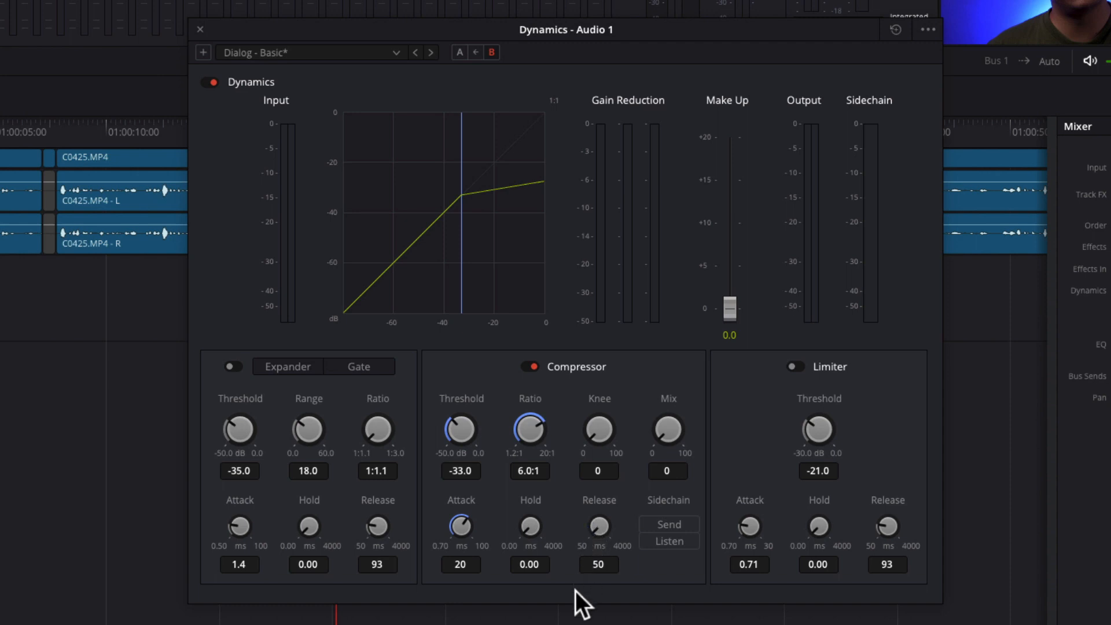
Play back from the beginning of C0425.MP4 and raise the compressor's make-up gain to 8.0 dB, listening to the result.
left_click(71, 123)
key("space")
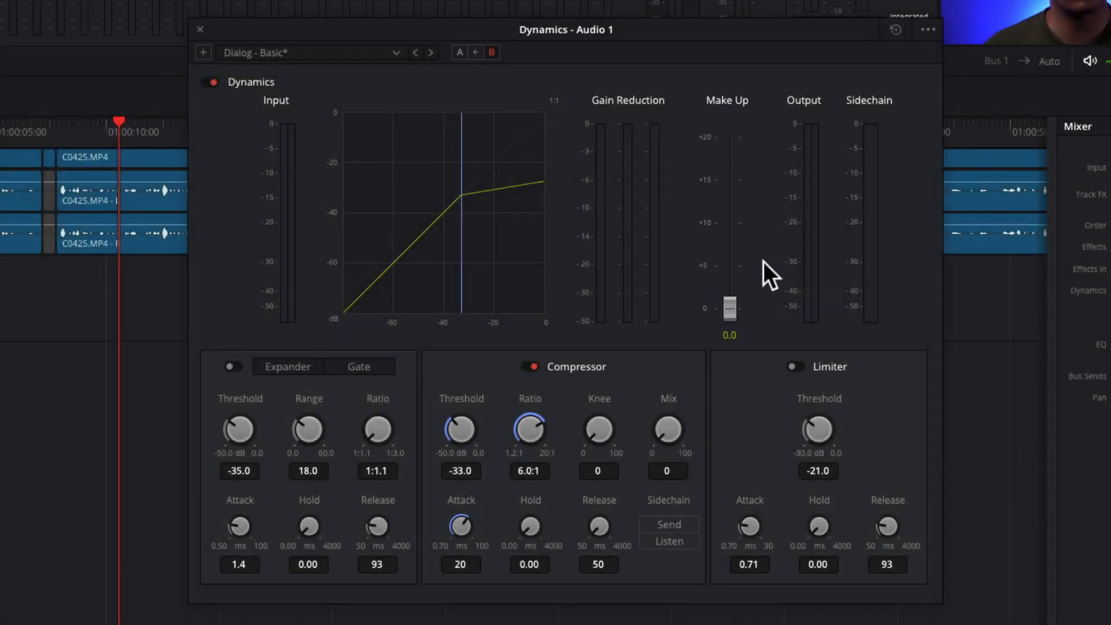
left_click_drag(730, 311, 732, 238)
key("space")
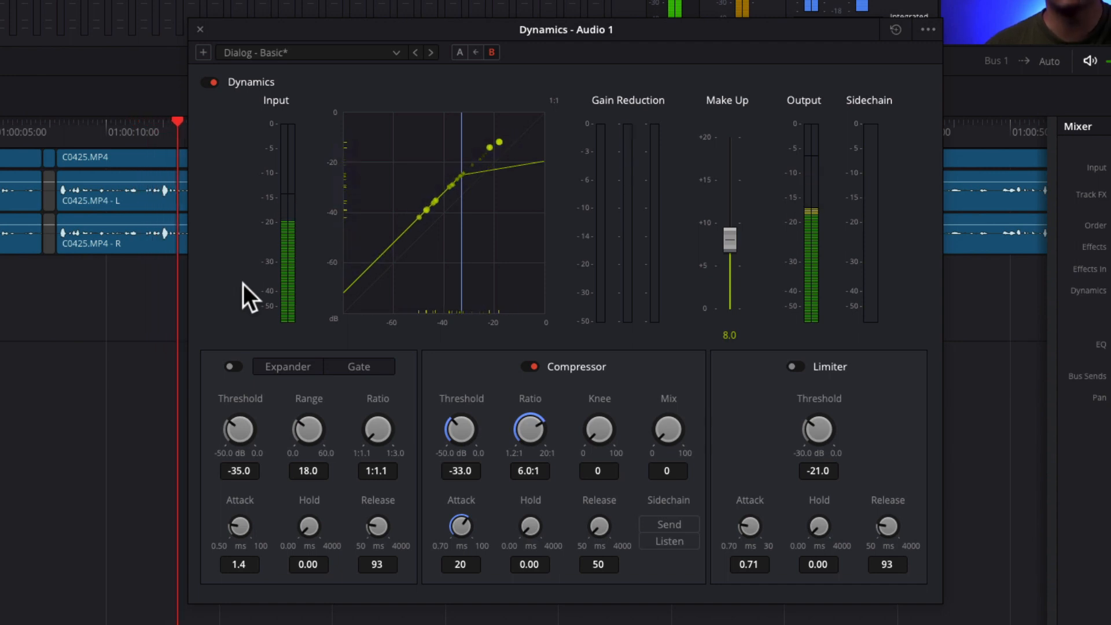
key("space")
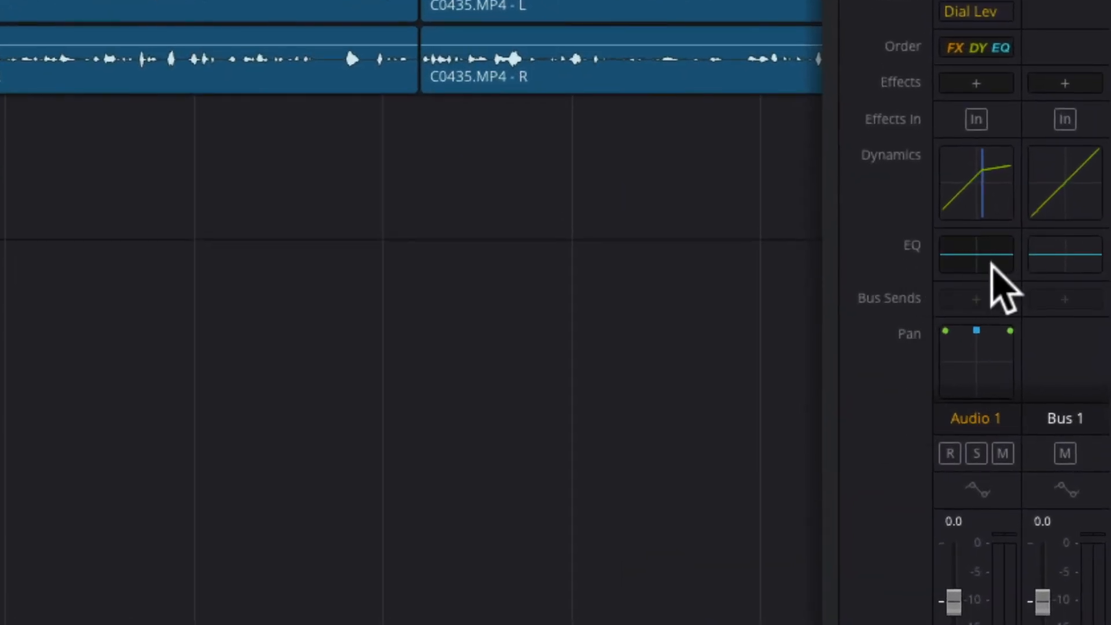
Open Audio 1's equalizer and enable Band 1 as a low-cut filter at 93 Hz.
double_click(973, 268)
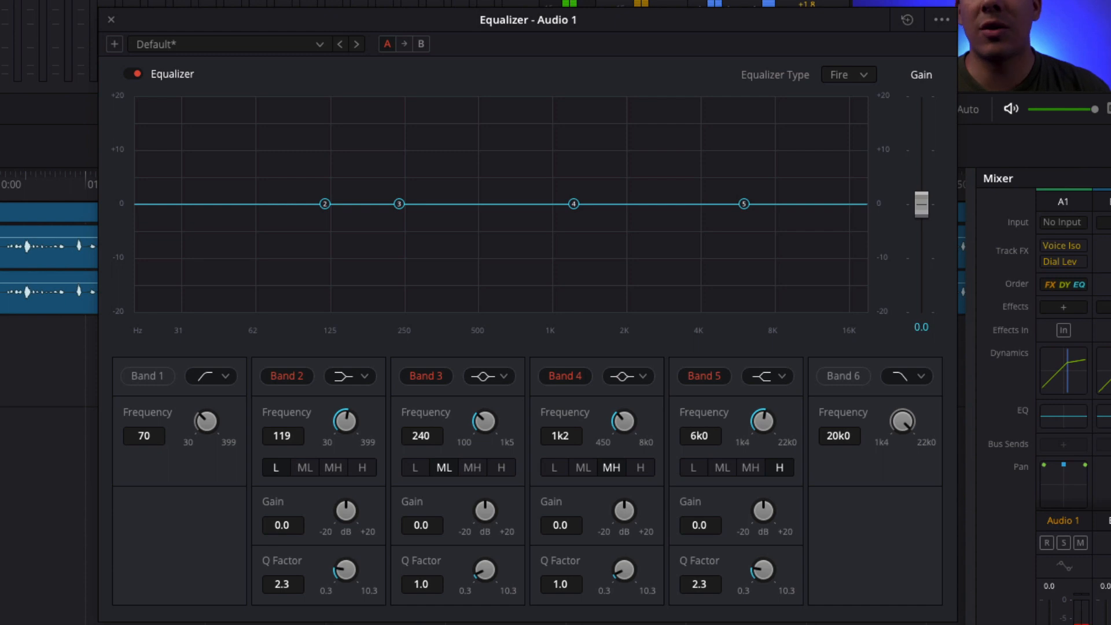
left_click(144, 376)
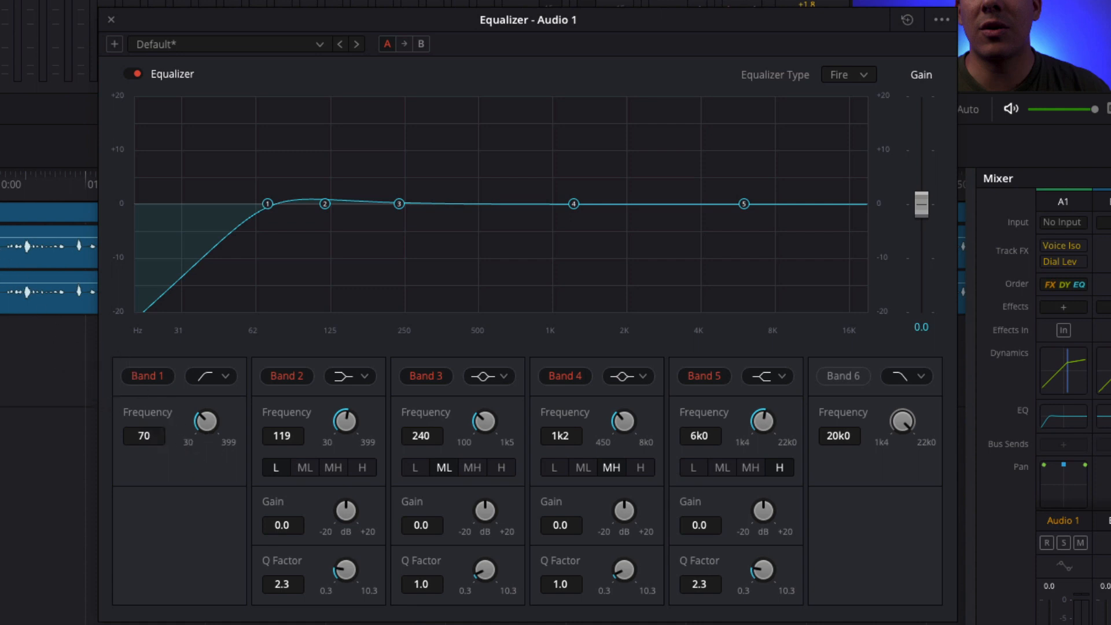
left_click_drag(205, 419, 403, 409)
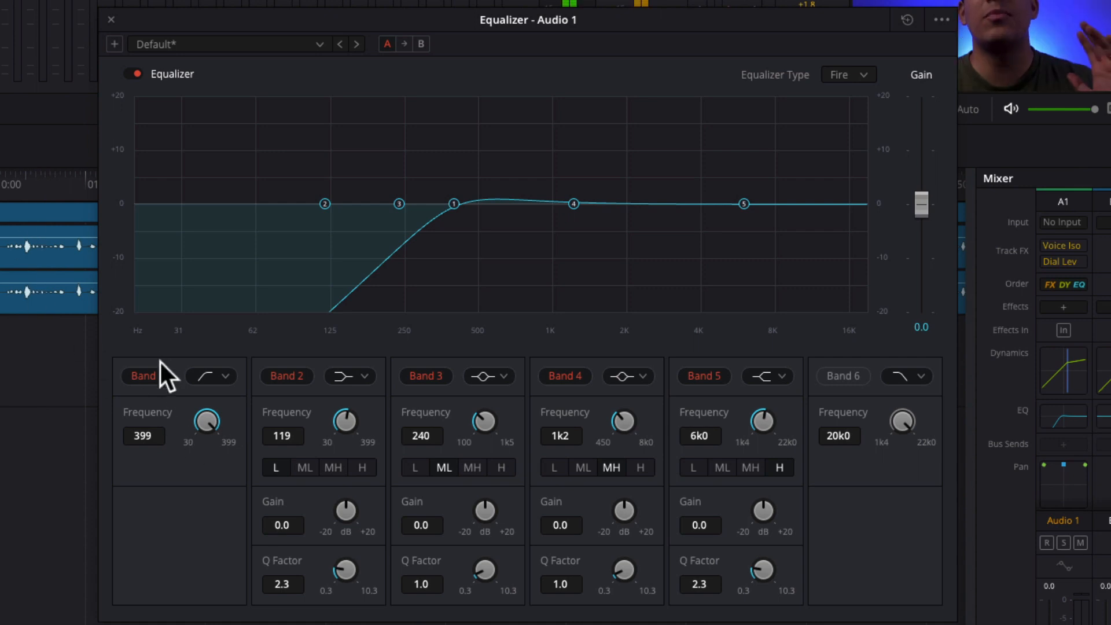
left_click_drag(214, 422, 117, 619)
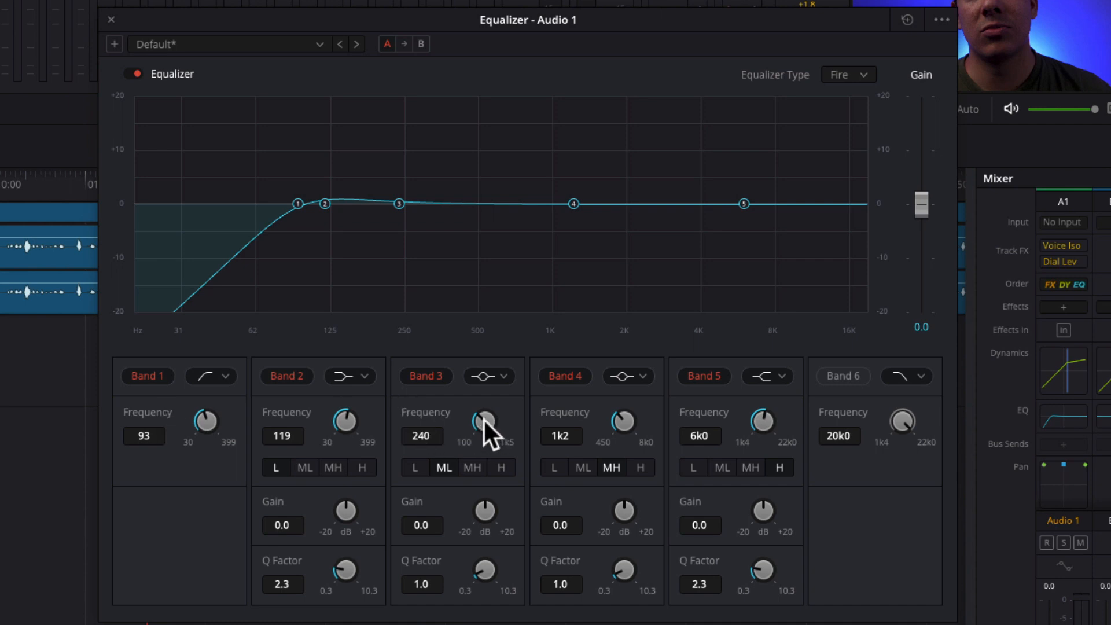
Set the equalizer's Band 3 frequency to 560 Hz.
left_click_drag(484, 418, 554, 401)
left_click_drag(485, 416, 491, 415)
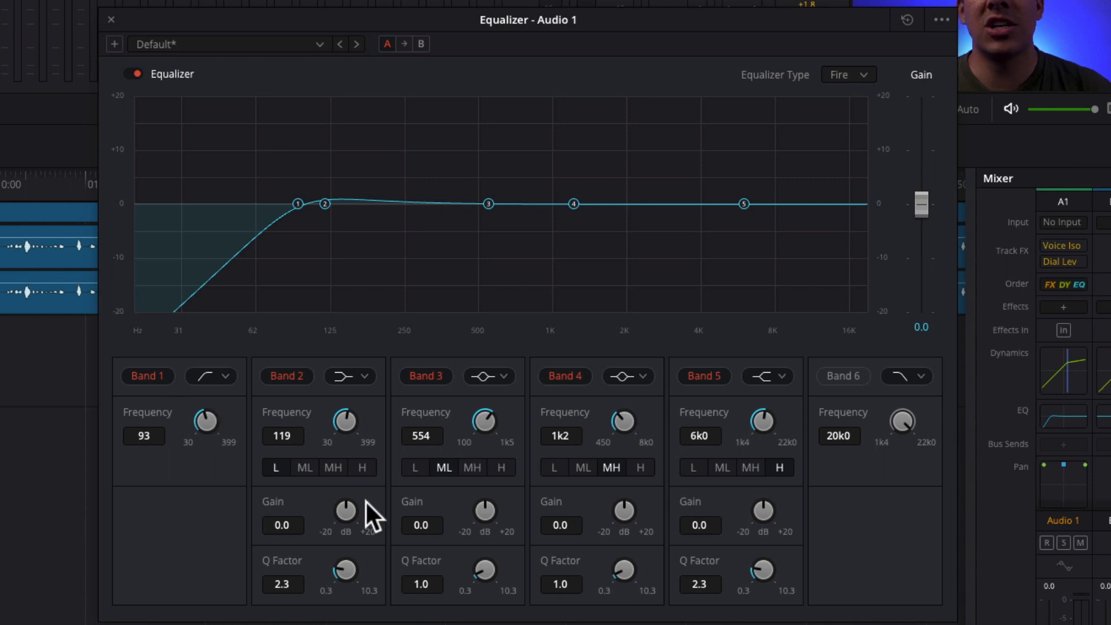
left_click_drag(489, 419, 491, 420)
key("space")
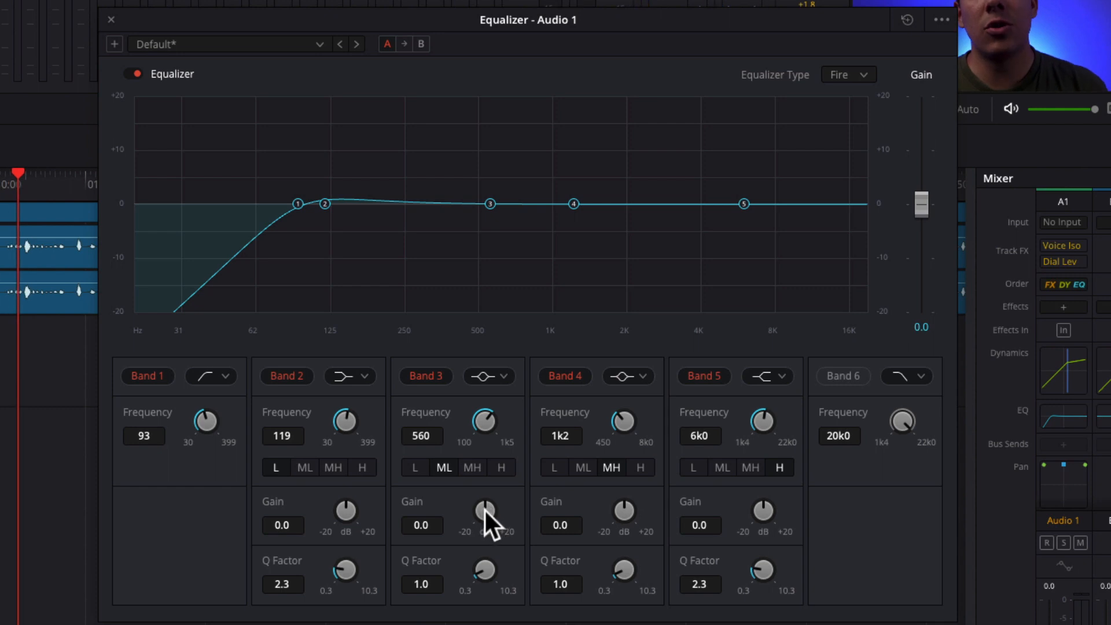
Boost Band 3 to +7.2 dB to pinpoint the unwanted frequency, fine-tune that frequency, and lower the band's gain into a cut.
left_click_drag(483, 509, 540, 493)
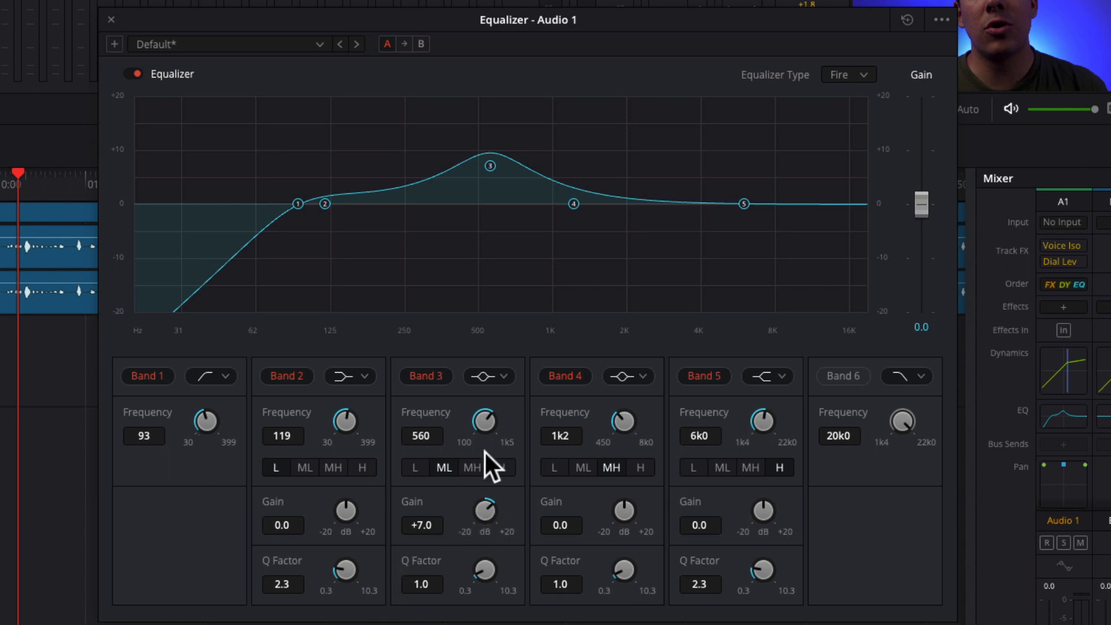
left_click_drag(486, 519, 487, 520)
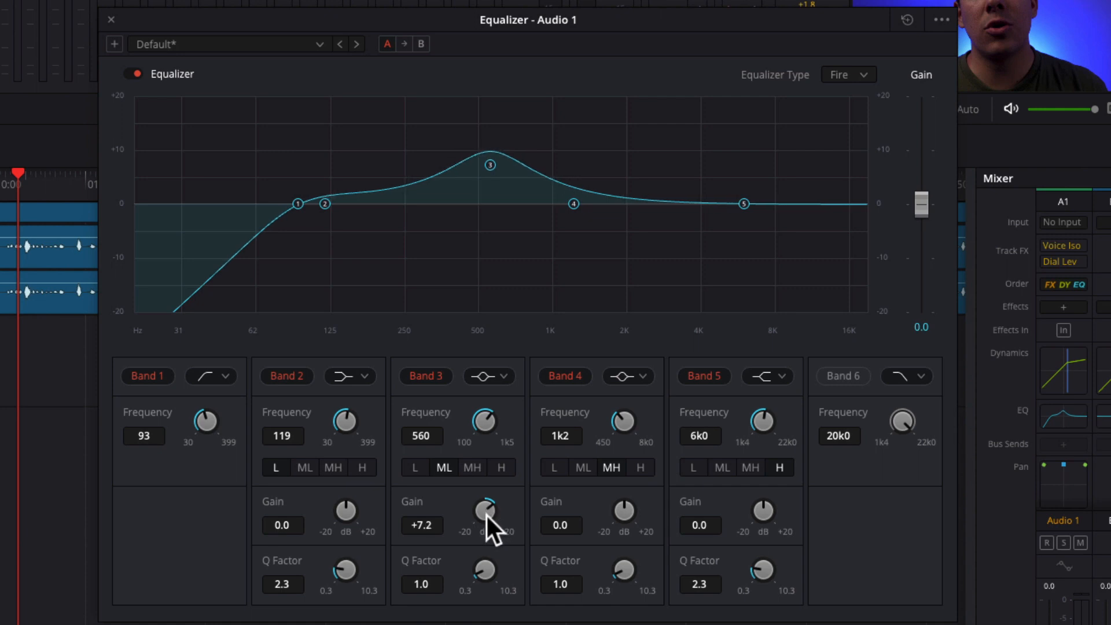
left_click_drag(489, 426, 492, 421)
left_click_drag(481, 509, 400, 574)
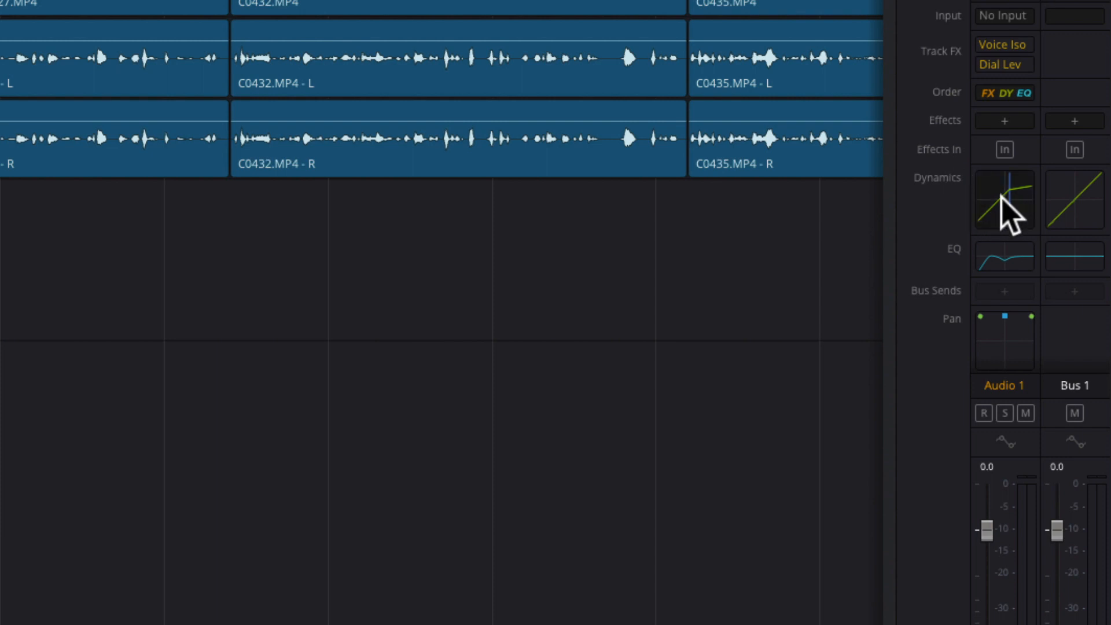
Reopen Audio 1's Dynamics settings to examine the Limiter controls, and close them.
left_click(1009, 216)
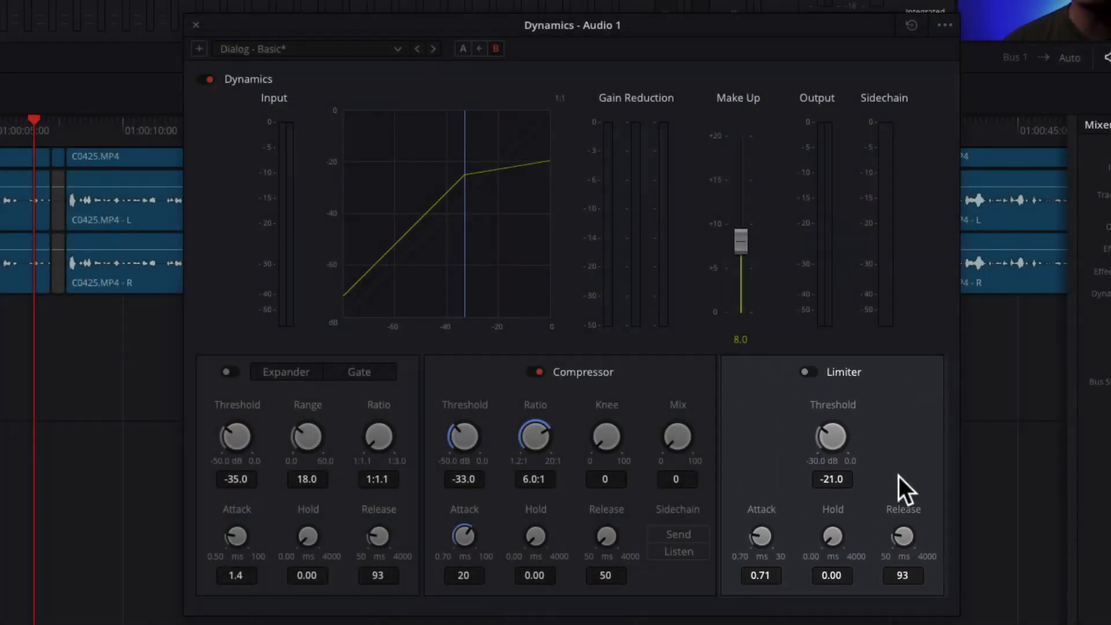
left_click(196, 25)
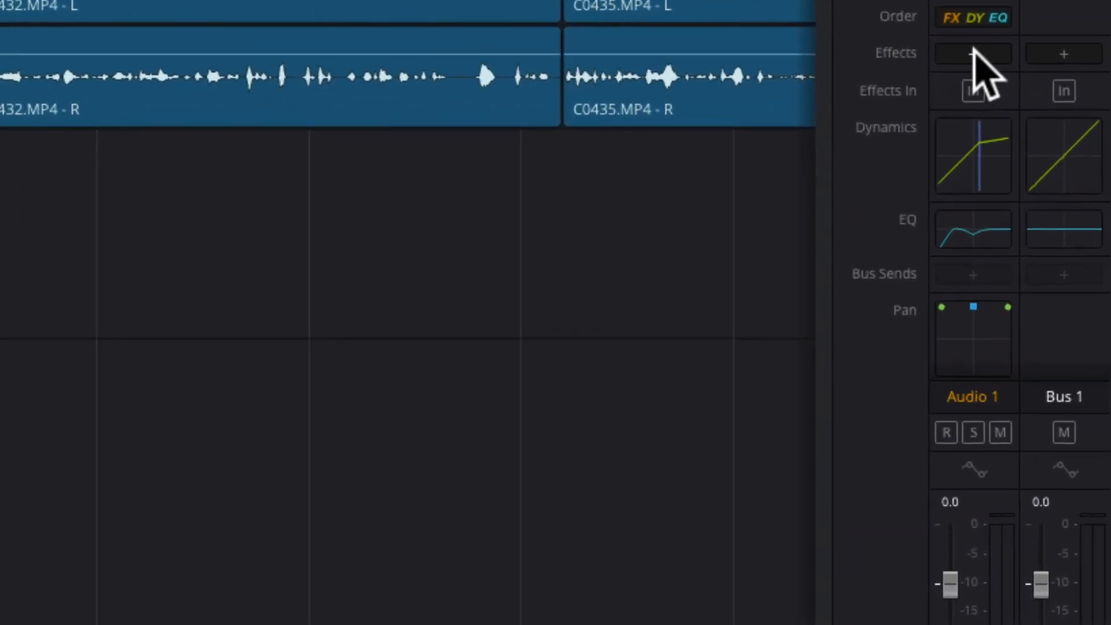
Add the Fairlight FX Limiter to Audio 1 and set its ceiling to -6.0 dBTP.
left_click(975, 55)
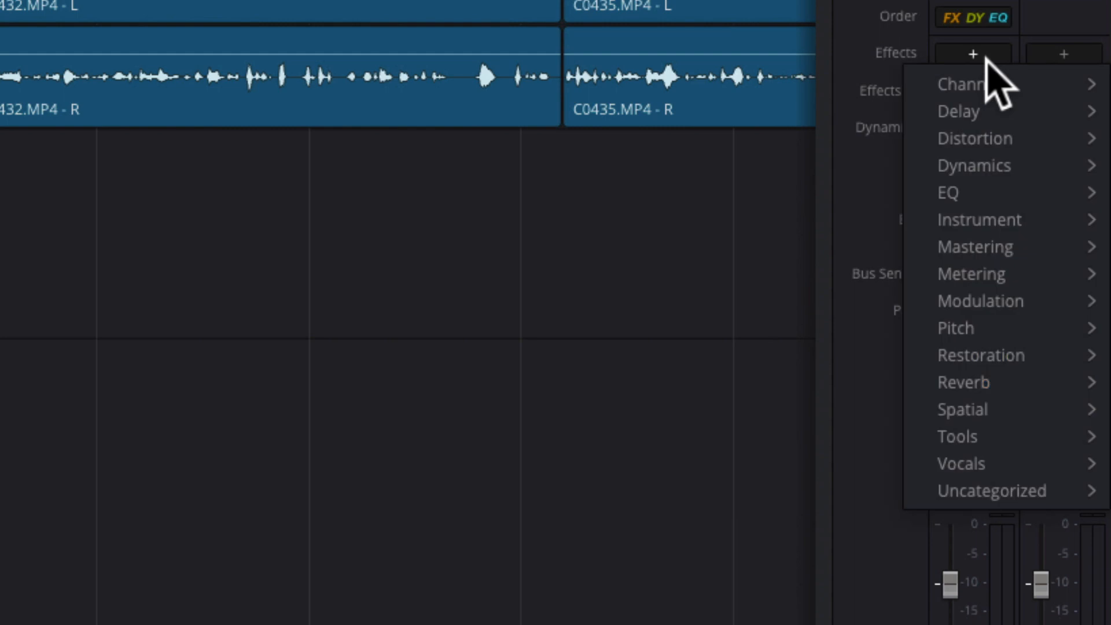
mouse_move(1001, 169)
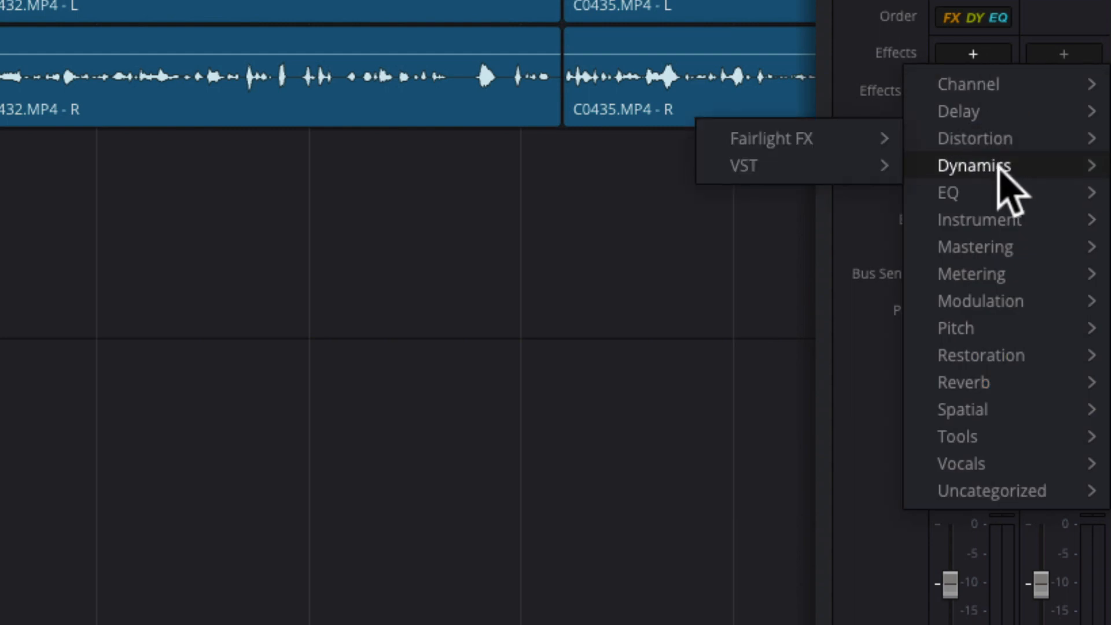
mouse_move(855, 173)
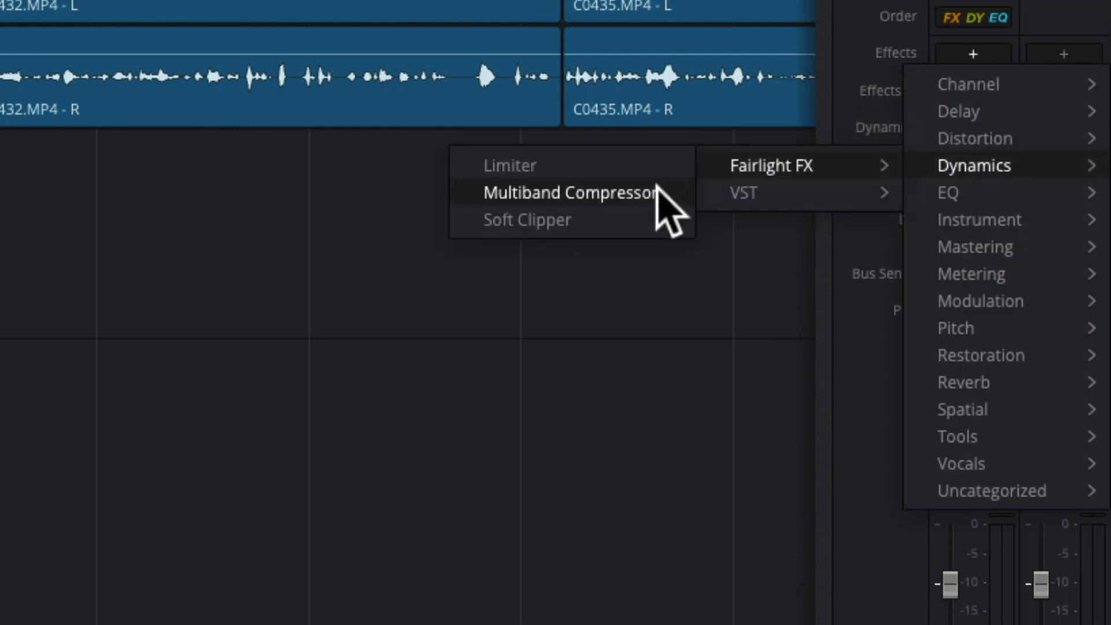
left_click(507, 168)
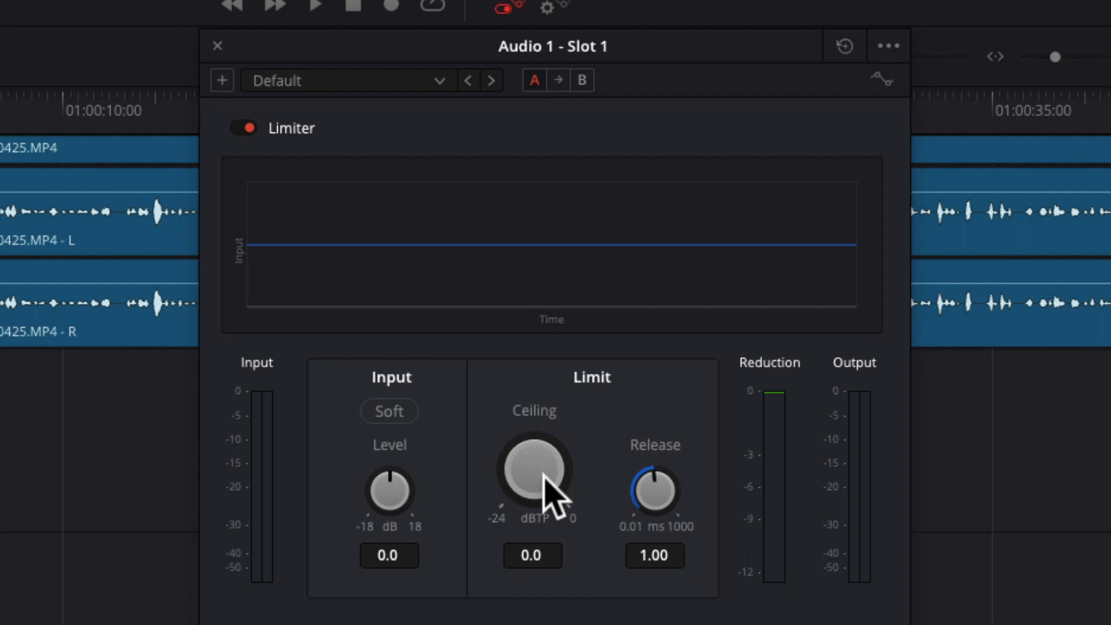
left_click_drag(543, 473, 465, 485)
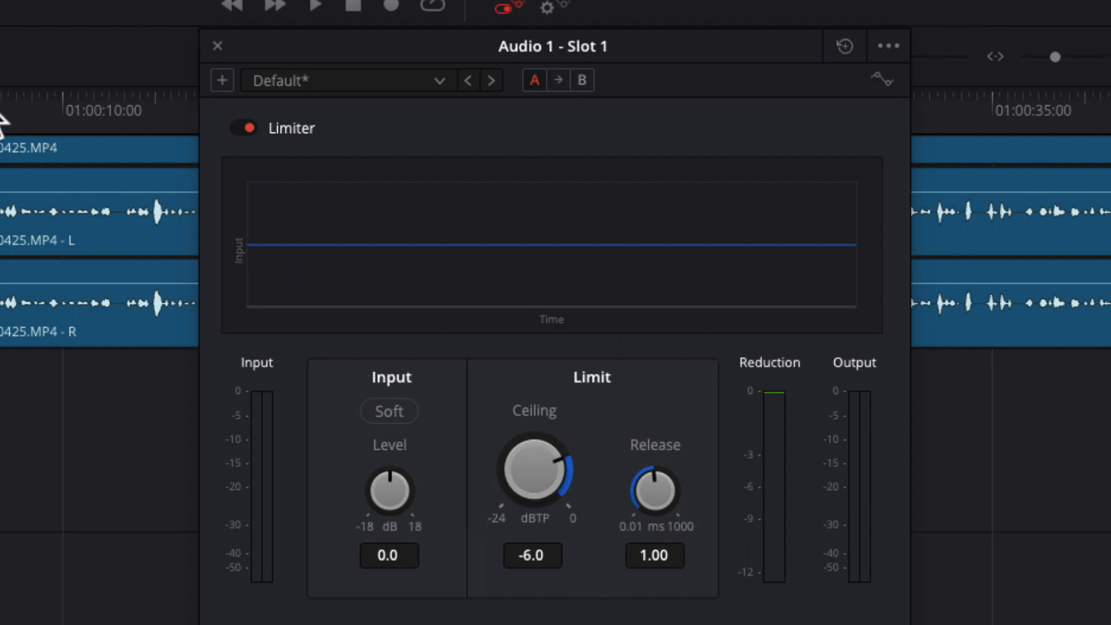
Play back the dialogue and raise the Audio 1 Limiter's input level to 9.7 dB while monitoring the levels.
key("space")
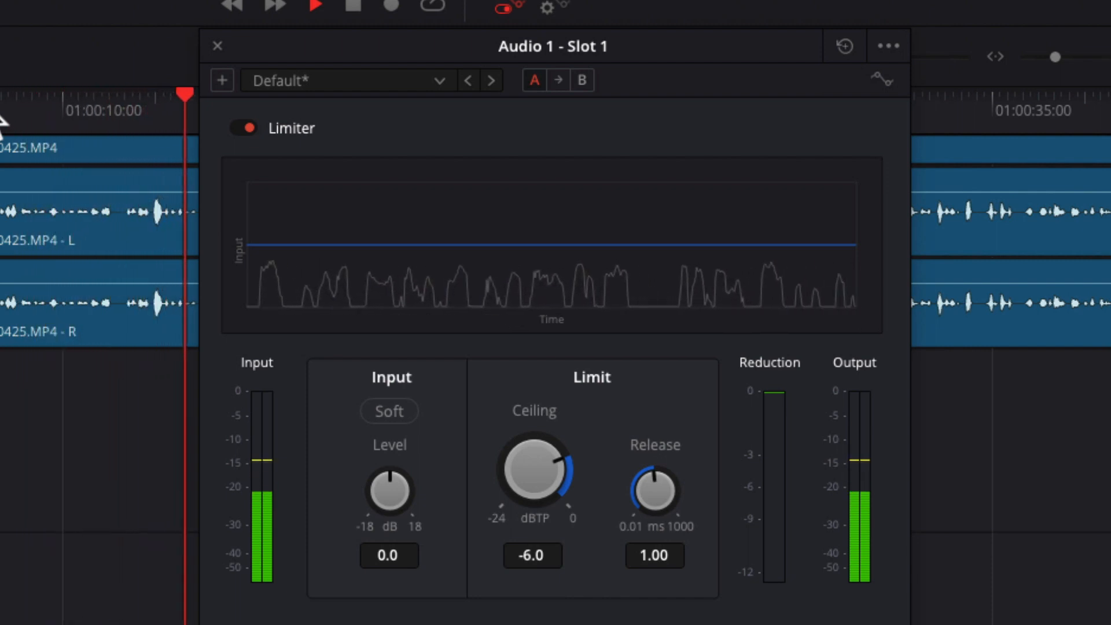
key("space")
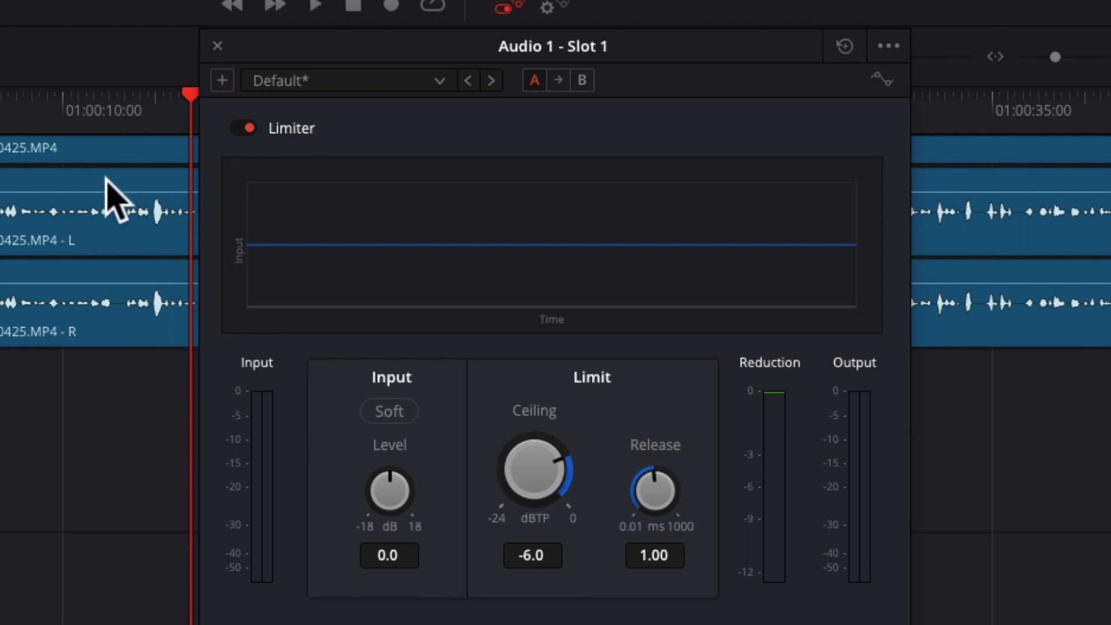
left_click(0, 98)
key("space")
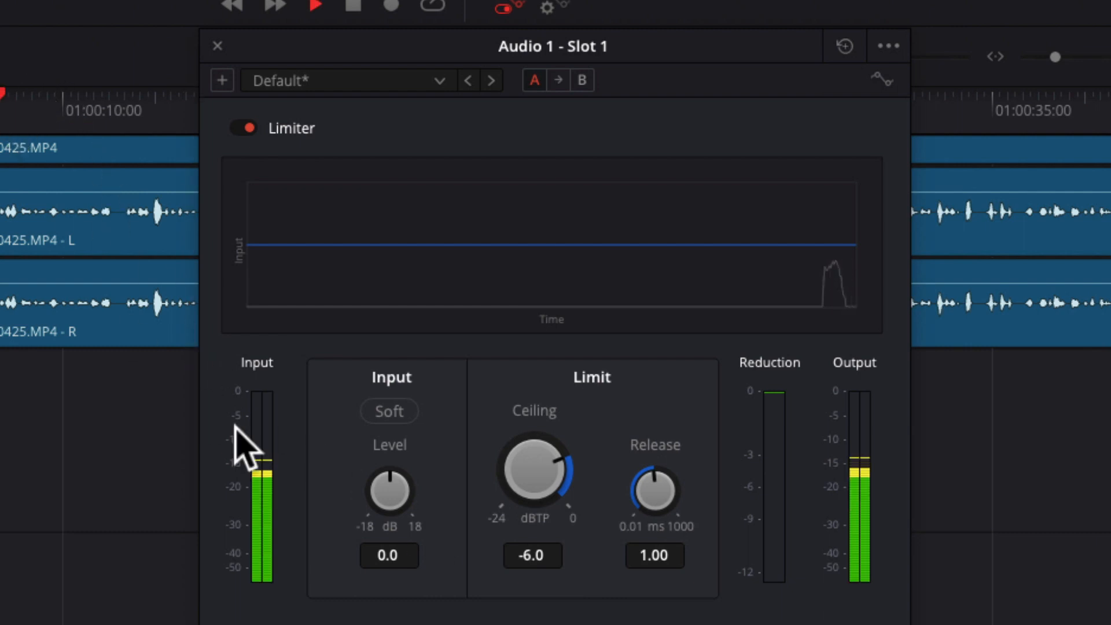
left_click_drag(385, 503, 485, 500)
mouse_move(404, 496)
left_mouse_down()
mouse_move(413, 493)
mouse_move(389, 499)
left_mouse_up()
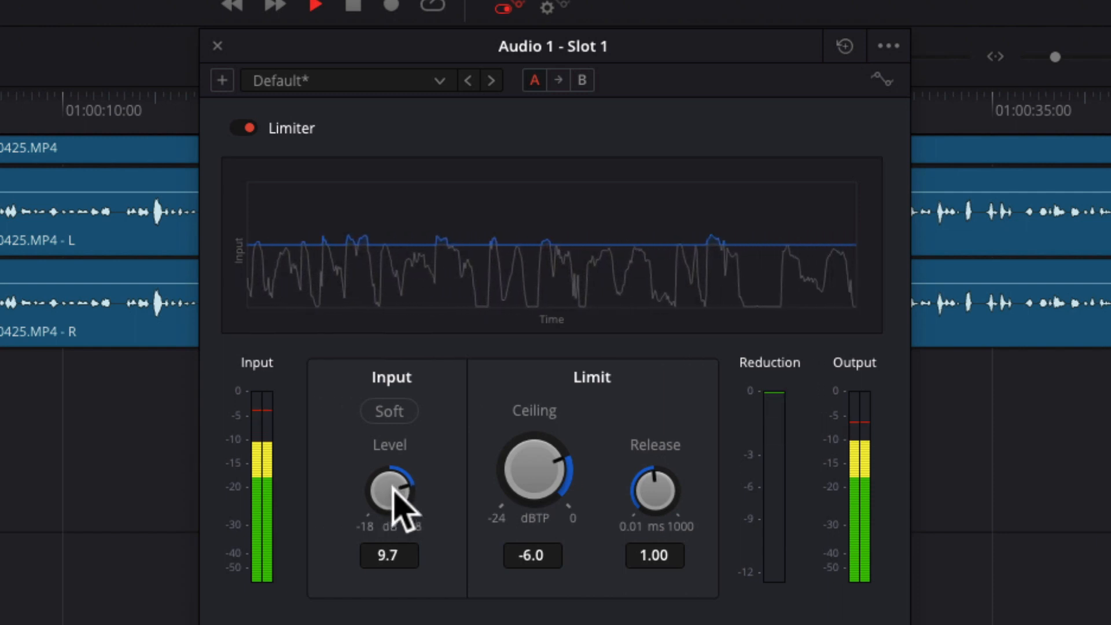
key("space")
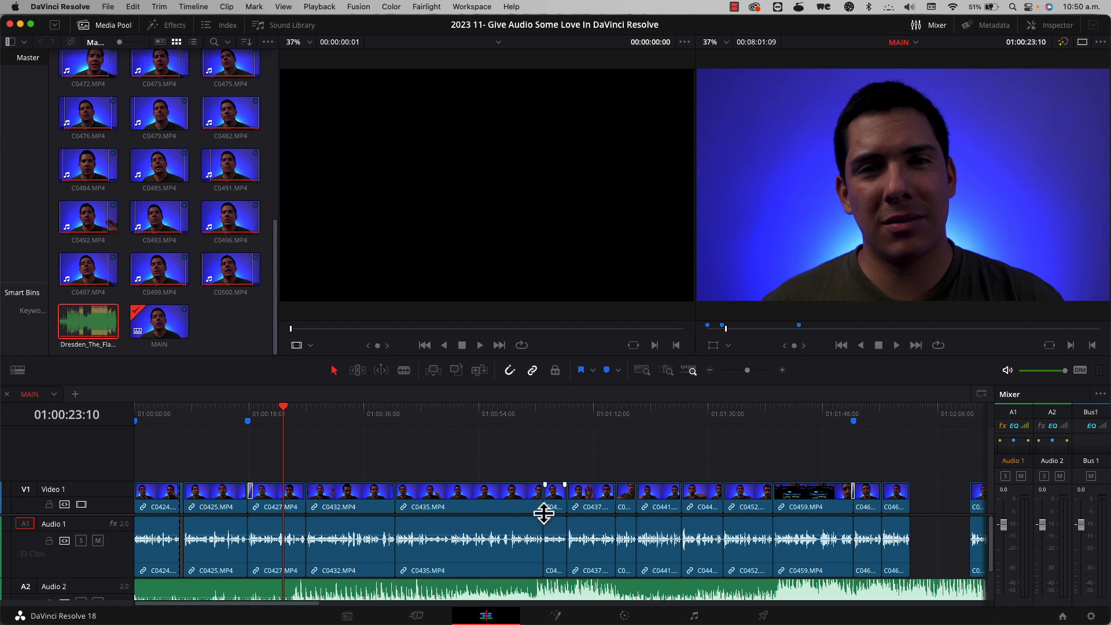
Add the Fairlight FX Limiter to Bus 1 and set its ceiling to -3.0 dBTP.
scroll(436, 568, "down", 3)
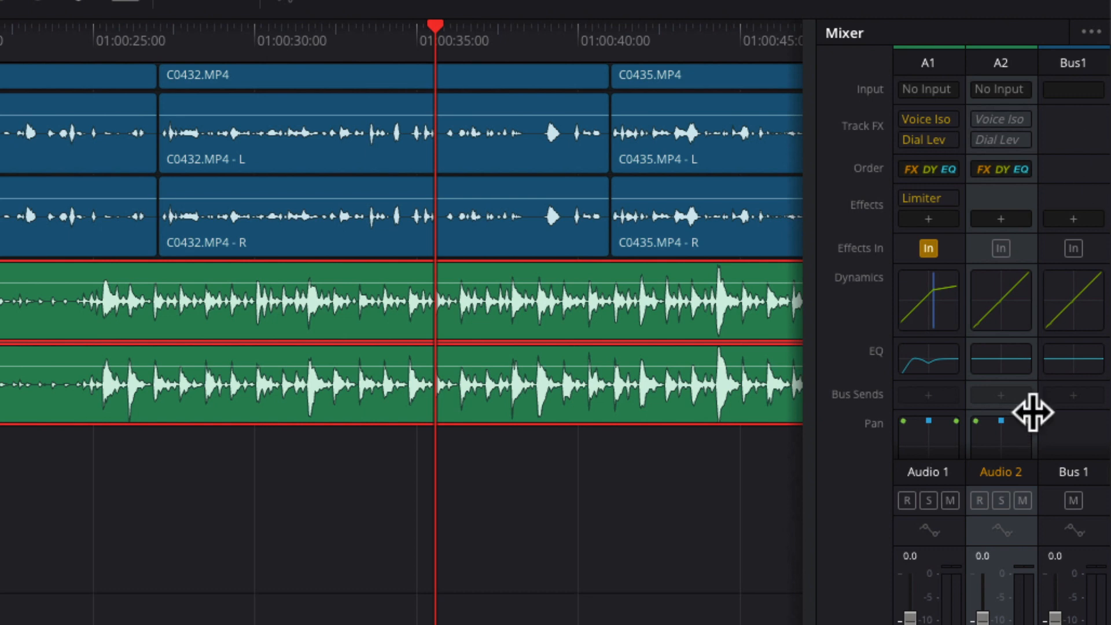
left_click(1068, 219)
mouse_move(1045, 280)
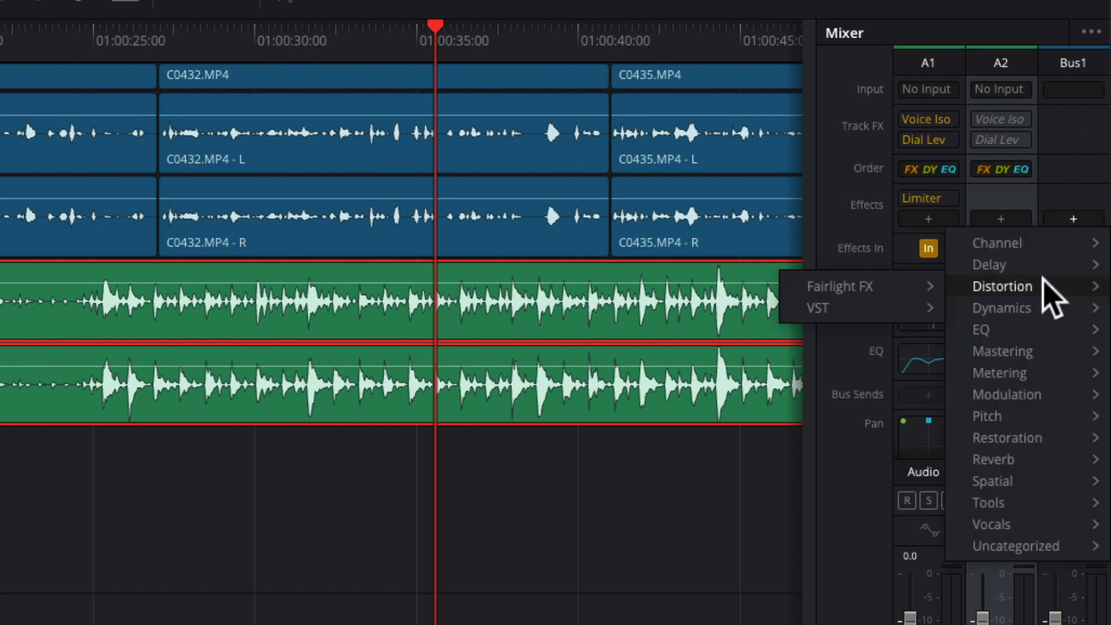
mouse_move(1039, 304)
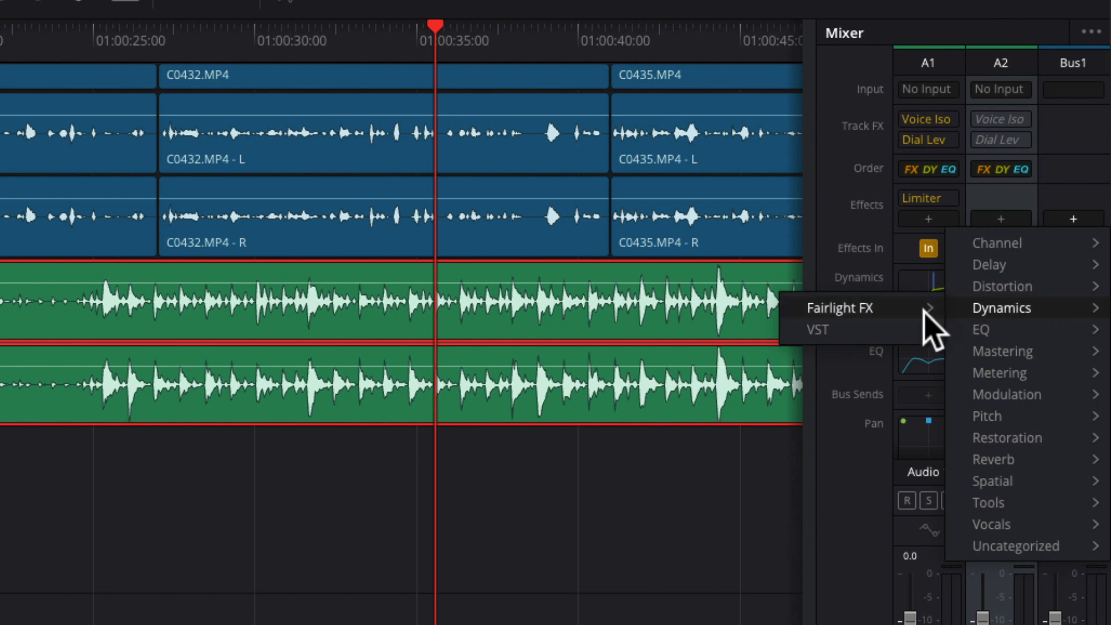
mouse_move(923, 308)
left_click(748, 312)
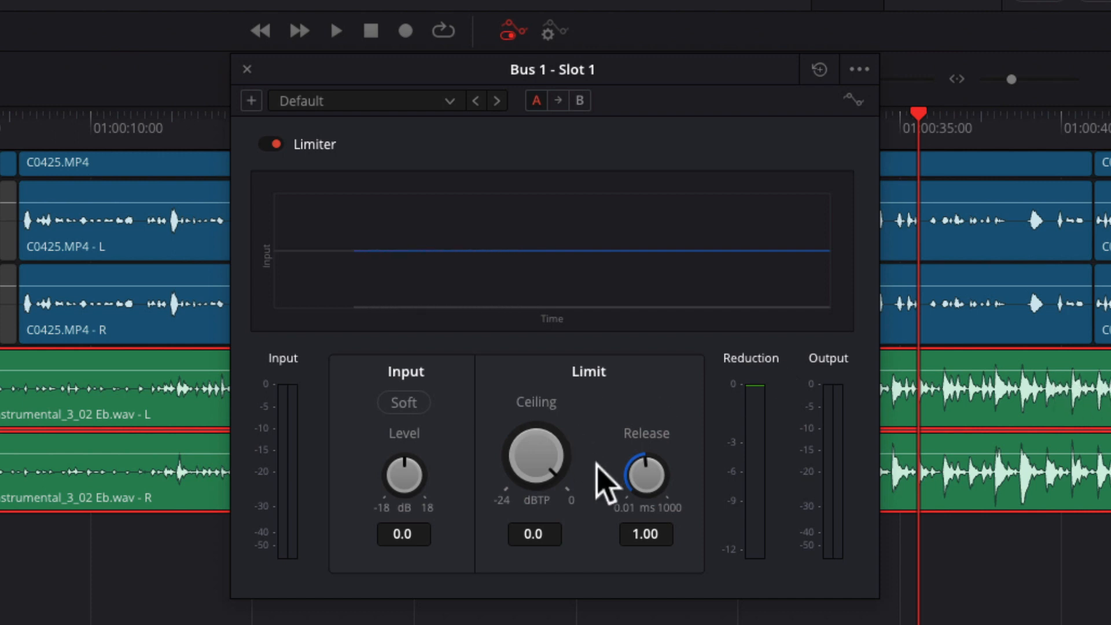
left_click_drag(531, 458, 496, 470)
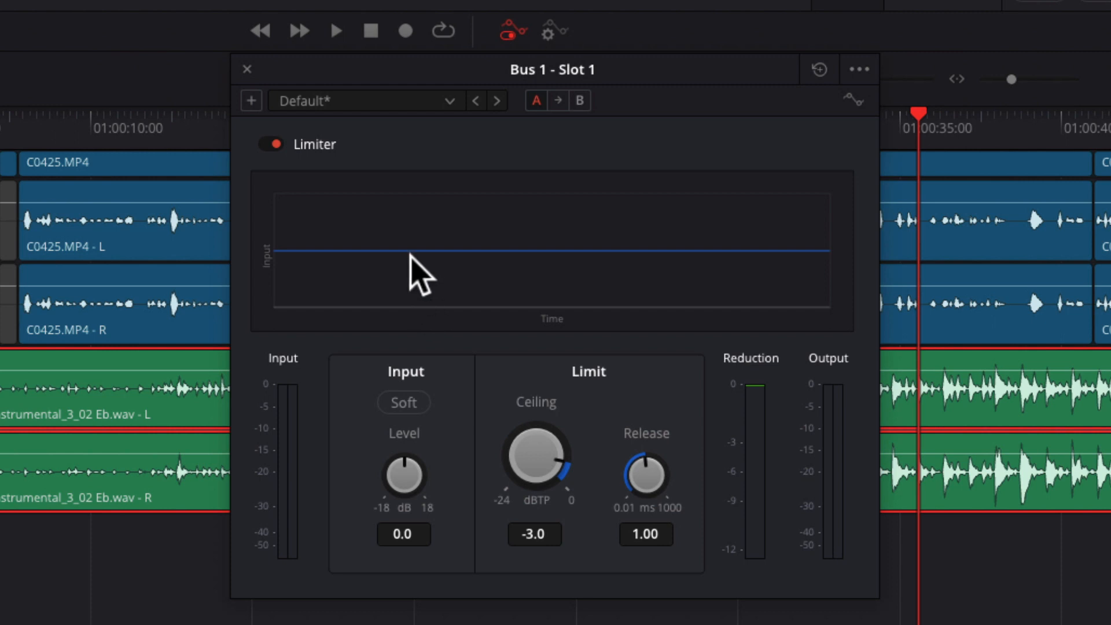
Move the Bus 1 Limiter window off the timeline and lower the Audio 2 music clip's volume to about -18 dB during playback.
left_click_drag(325, 74, 1060, 1)
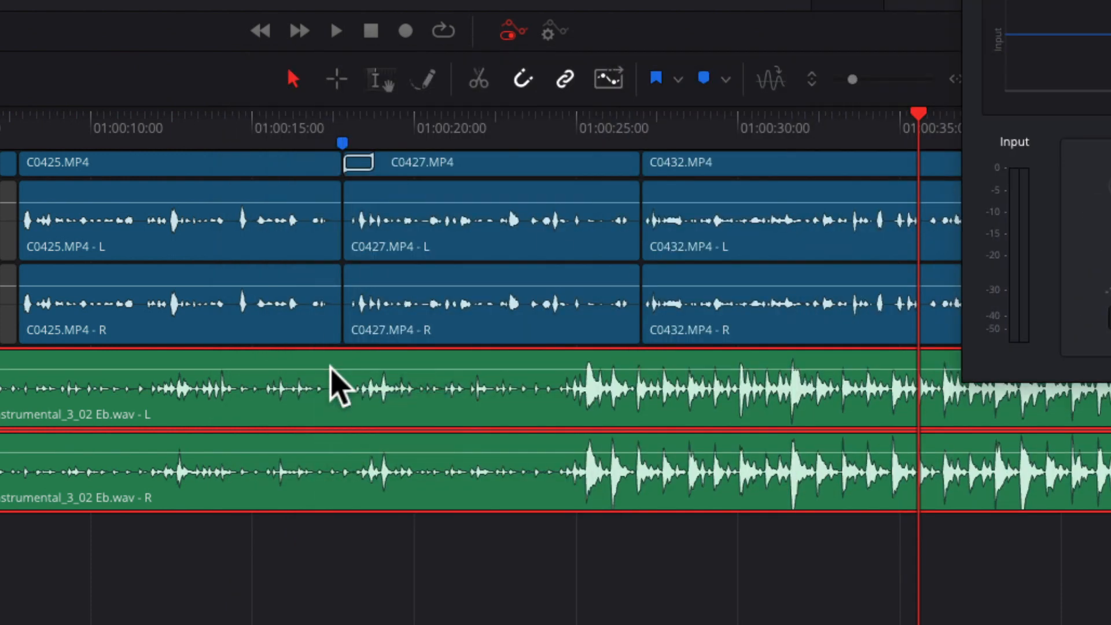
left_click_drag(333, 369, 336, 376)
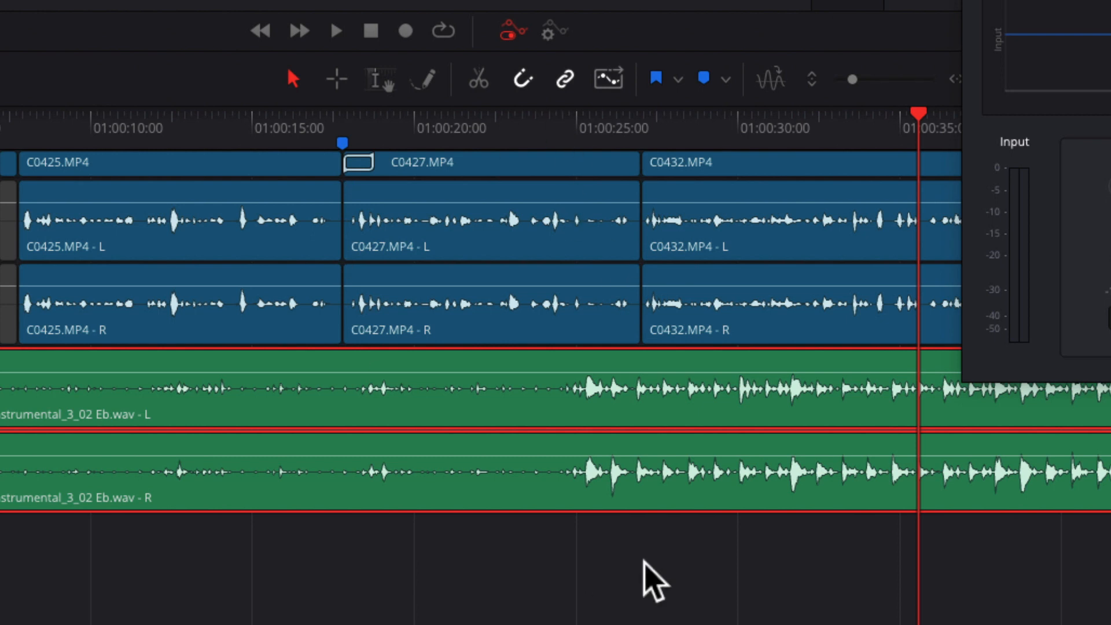
left_click(502, 128)
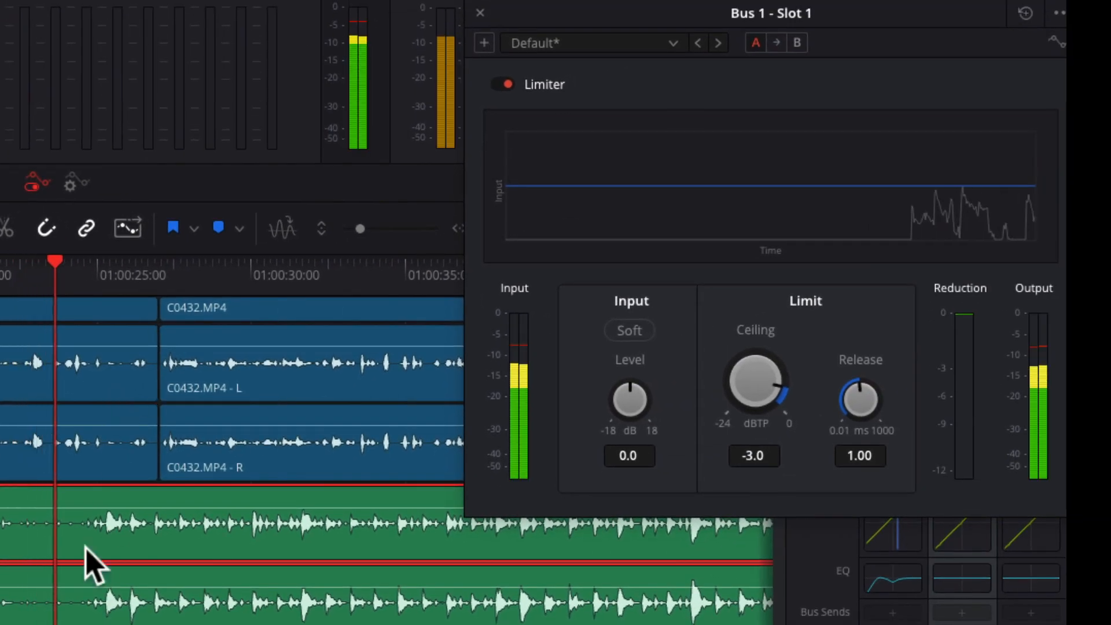
left_click_drag(85, 511, 85, 517)
left_click_drag(84, 518, 87, 519)
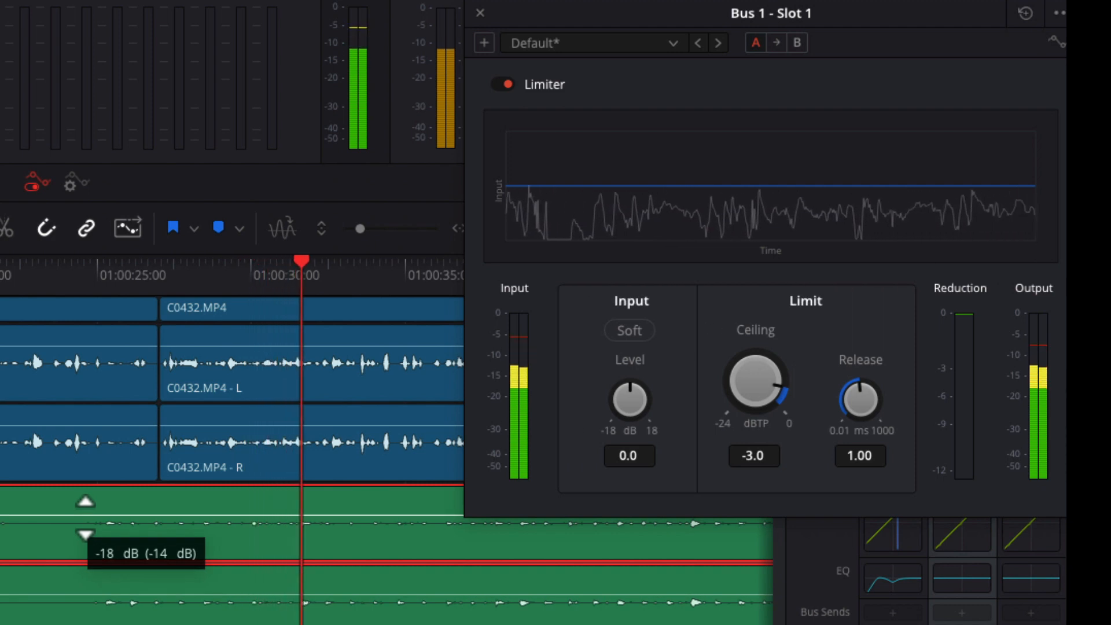
left_click_drag(86, 518, 86, 518)
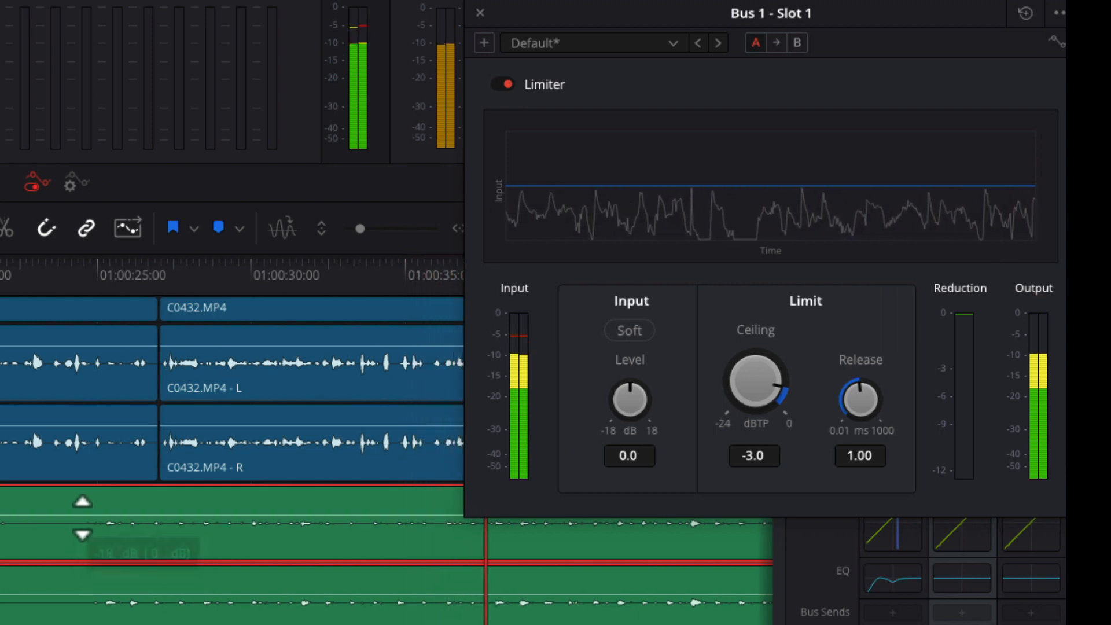